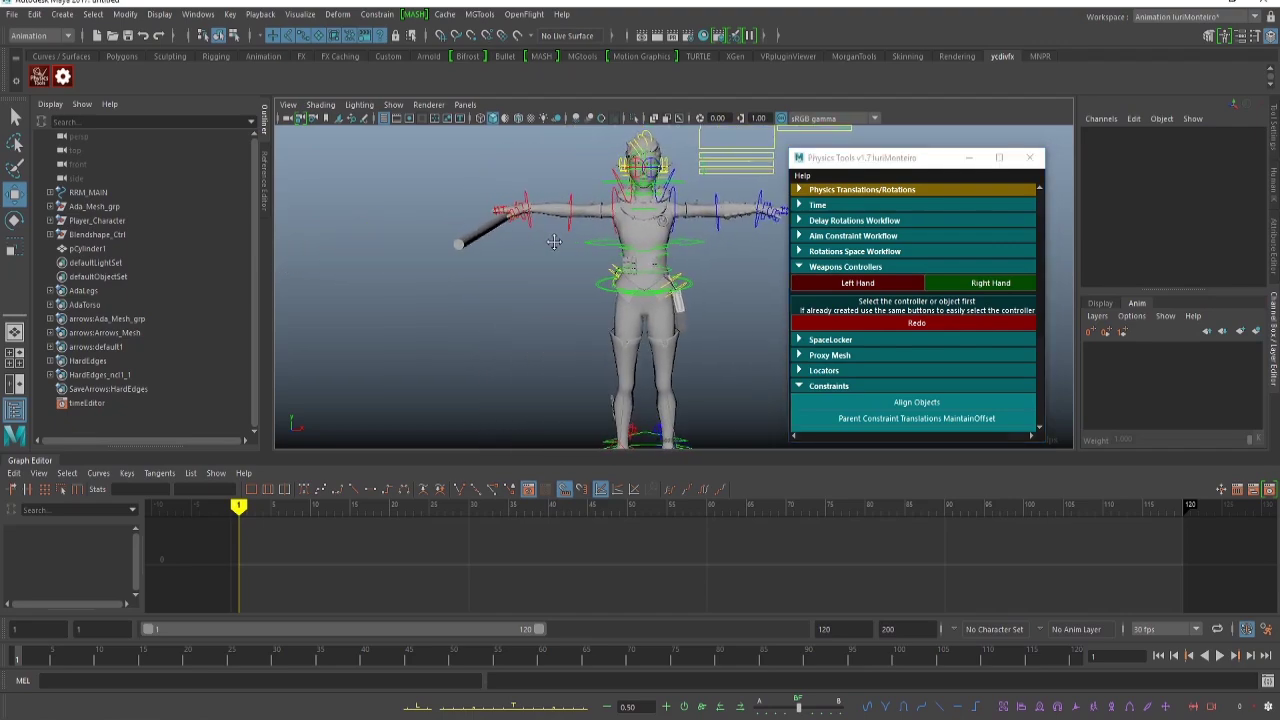
# Create a left-hand weapon controller at the character's right wrist, beside the cylinder.
pyautogui.click(536, 201)
pyautogui.keyDown('alt'); pyautogui.moveTo(608, 185); pyautogui.dragTo(563, 177, button='middle'); pyautogui.keyUp('alt')
pyautogui.click(858, 283)
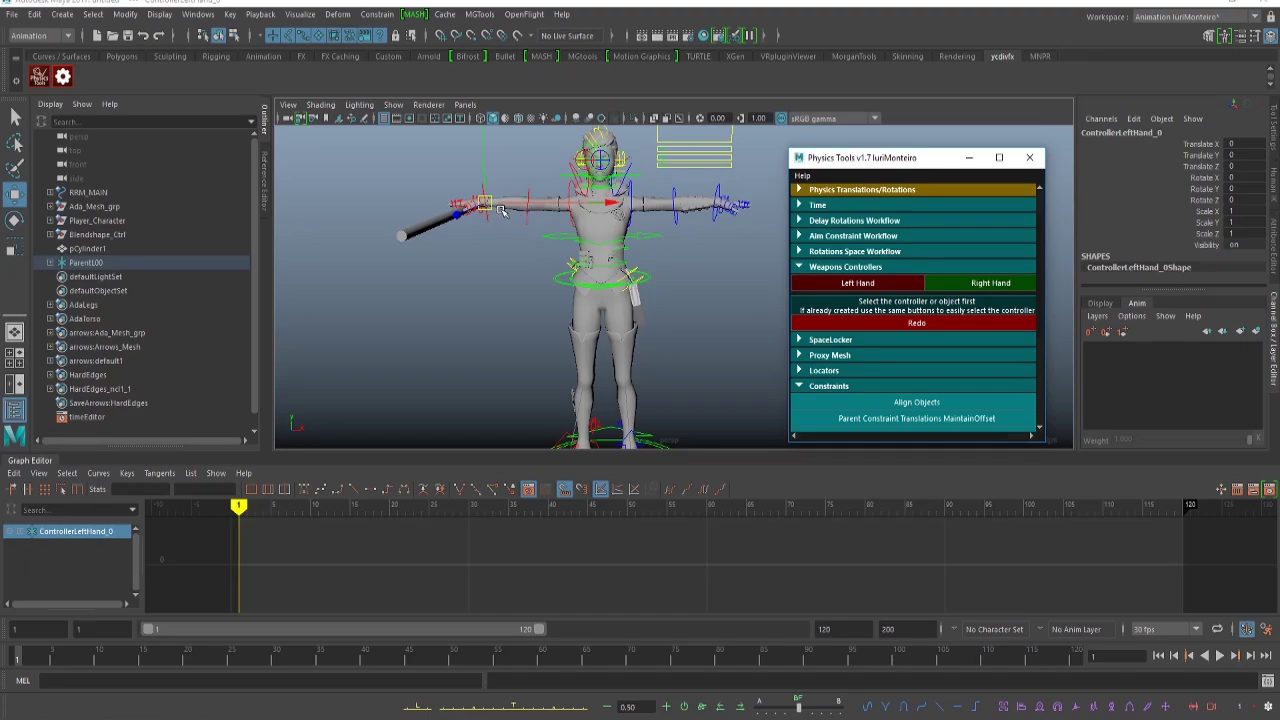
pyautogui.keyDown('alt'); pyautogui.moveTo(499, 215); pyautogui.dragTo(509, 248); pyautogui.keyUp('alt')
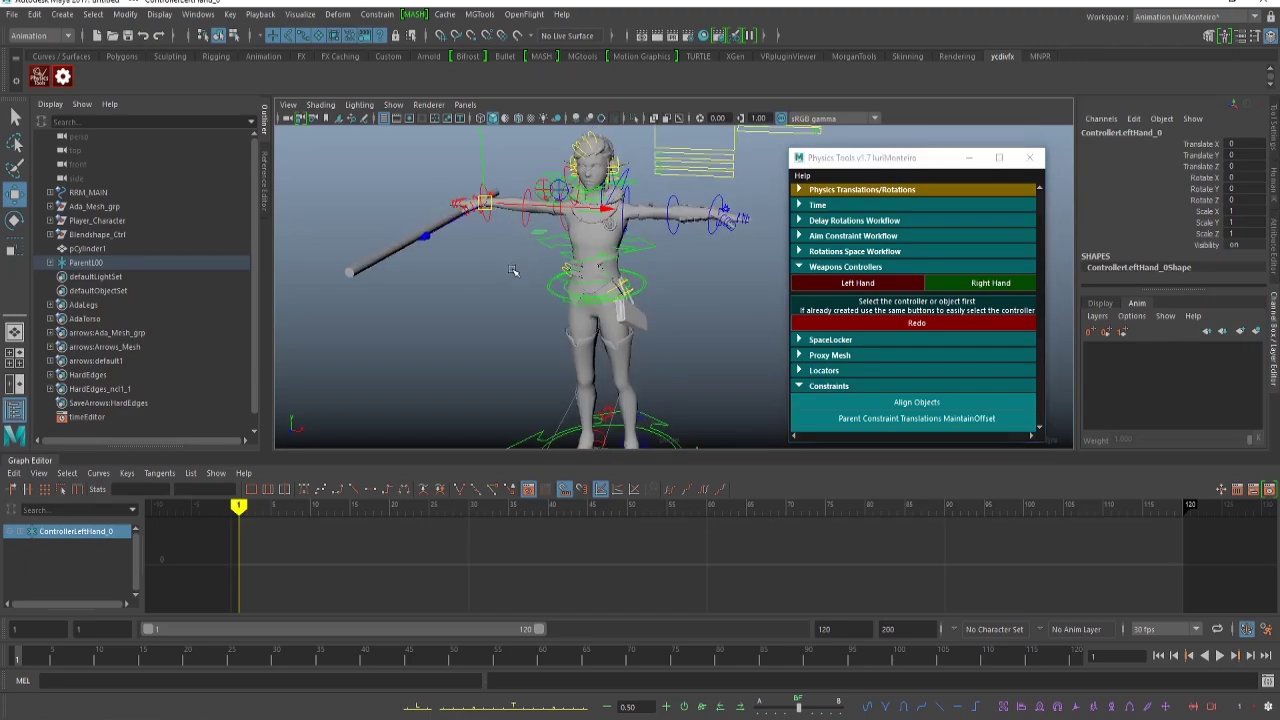
# Reselect the left-hand weapon controller and scale it uniformly to 36.5.
pyautogui.click(512, 270)
pyautogui.click(845, 283)
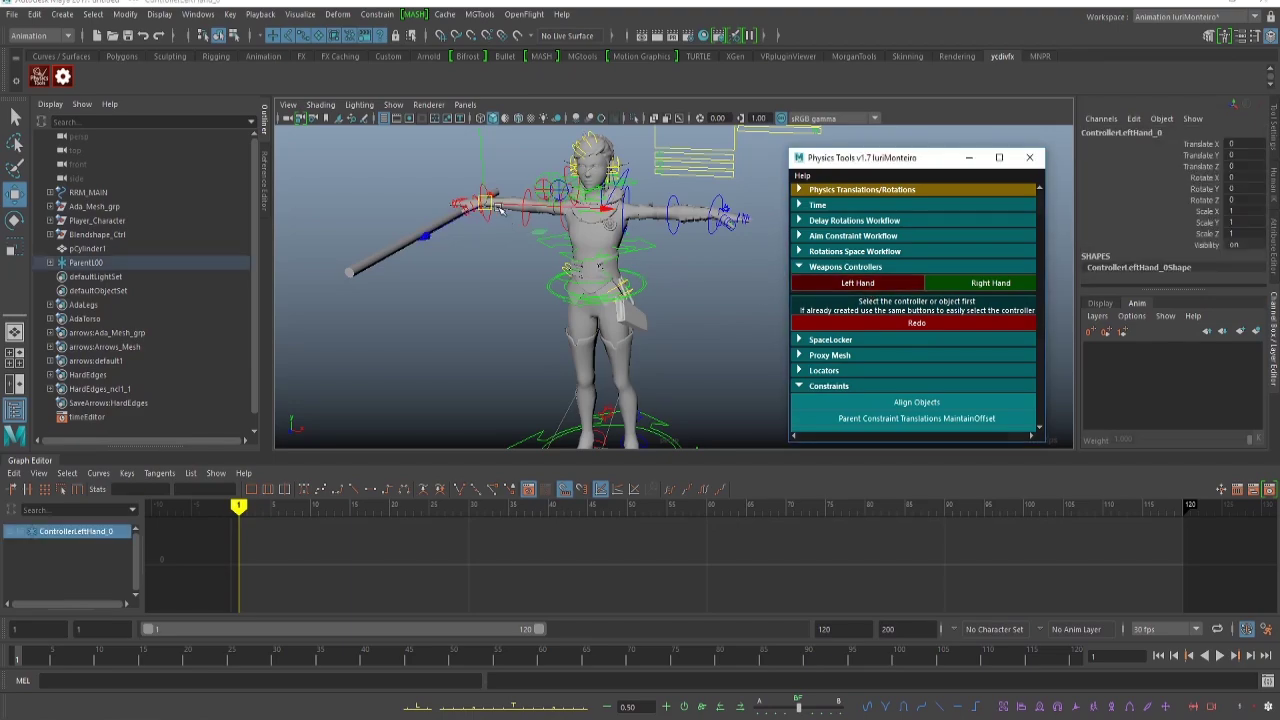
pyautogui.moveTo(1226, 216); pyautogui.dragTo(1211, 238)
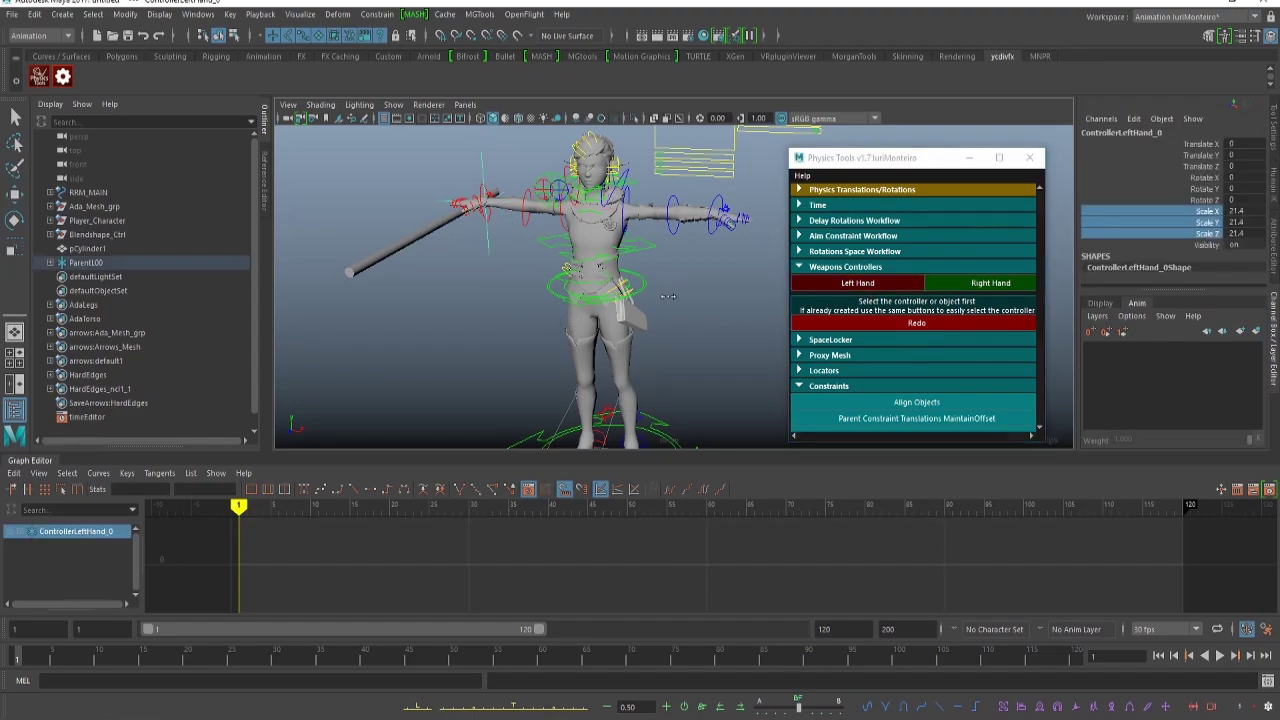
pyautogui.press('w')
pyautogui.click(718, 302)
pyautogui.keyDown('alt'); pyautogui.moveTo(718, 302); pyautogui.dragTo(543, 256); pyautogui.keyUp('alt')
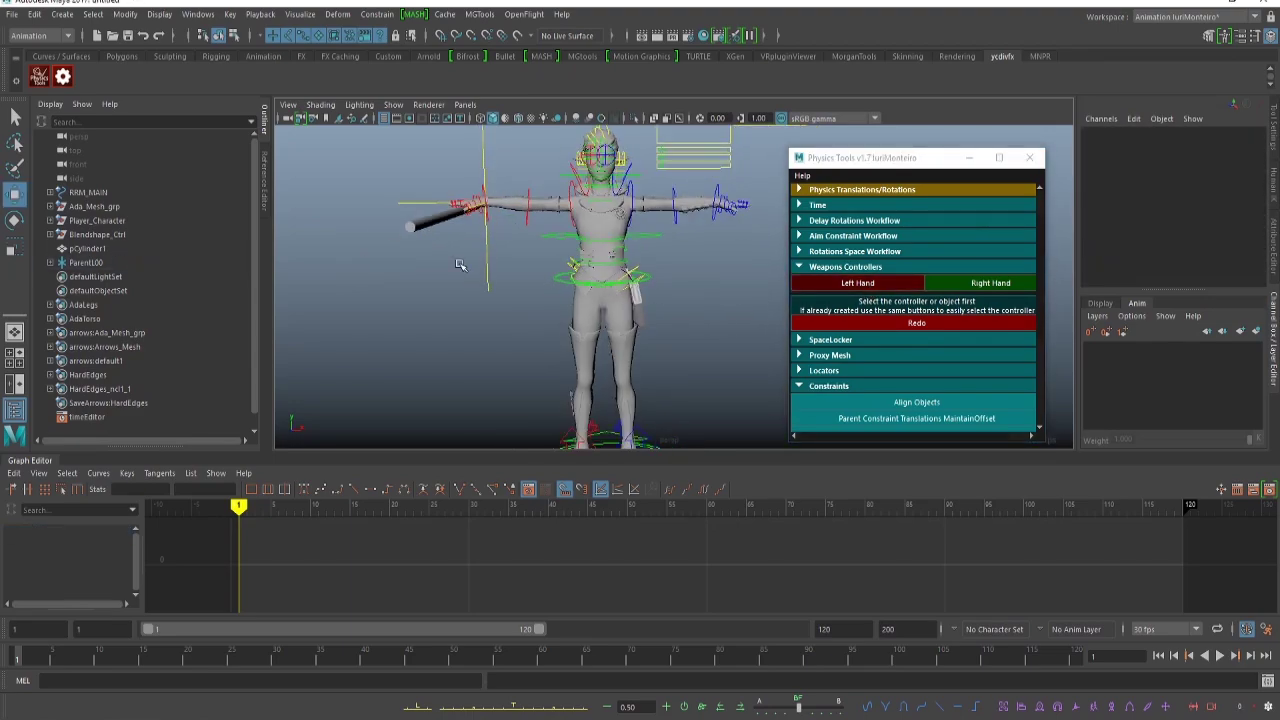
# Expand the ParentL00 hierarchy down to ParentL01 and select ControllerLeftHand_0.
pyautogui.click(50, 263)
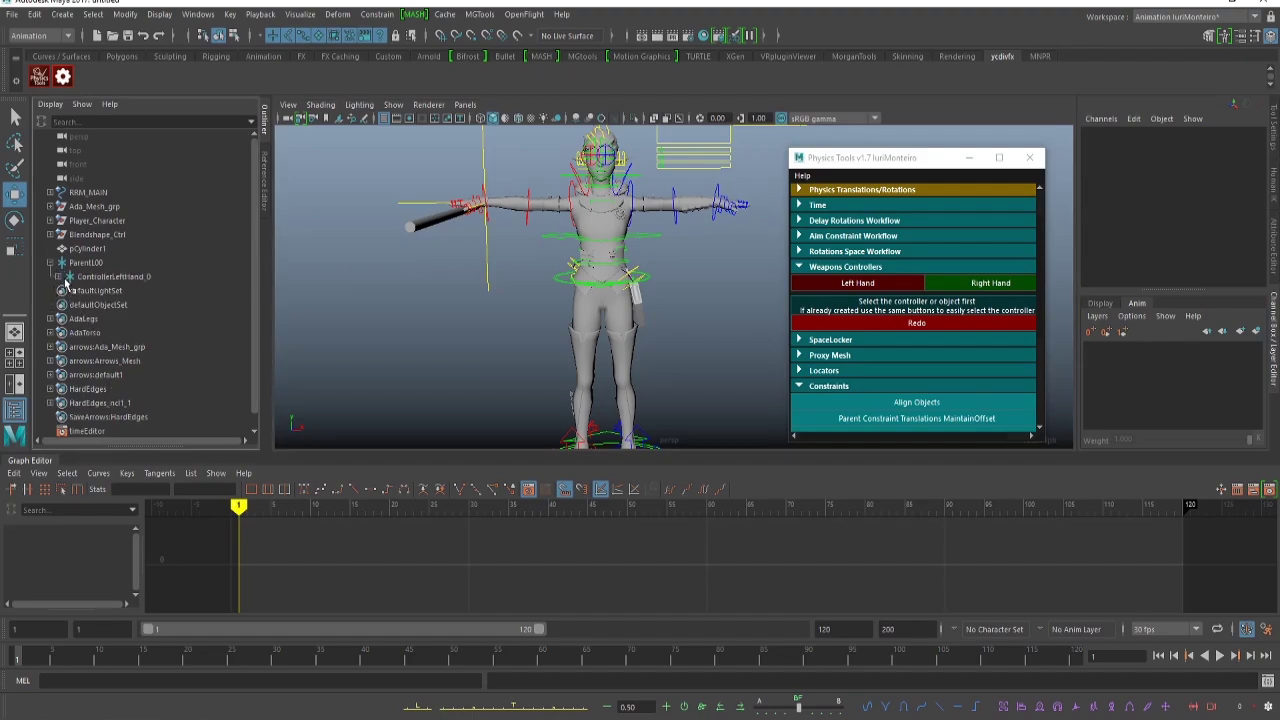
pyautogui.click(57, 276)
pyautogui.click(115, 277)
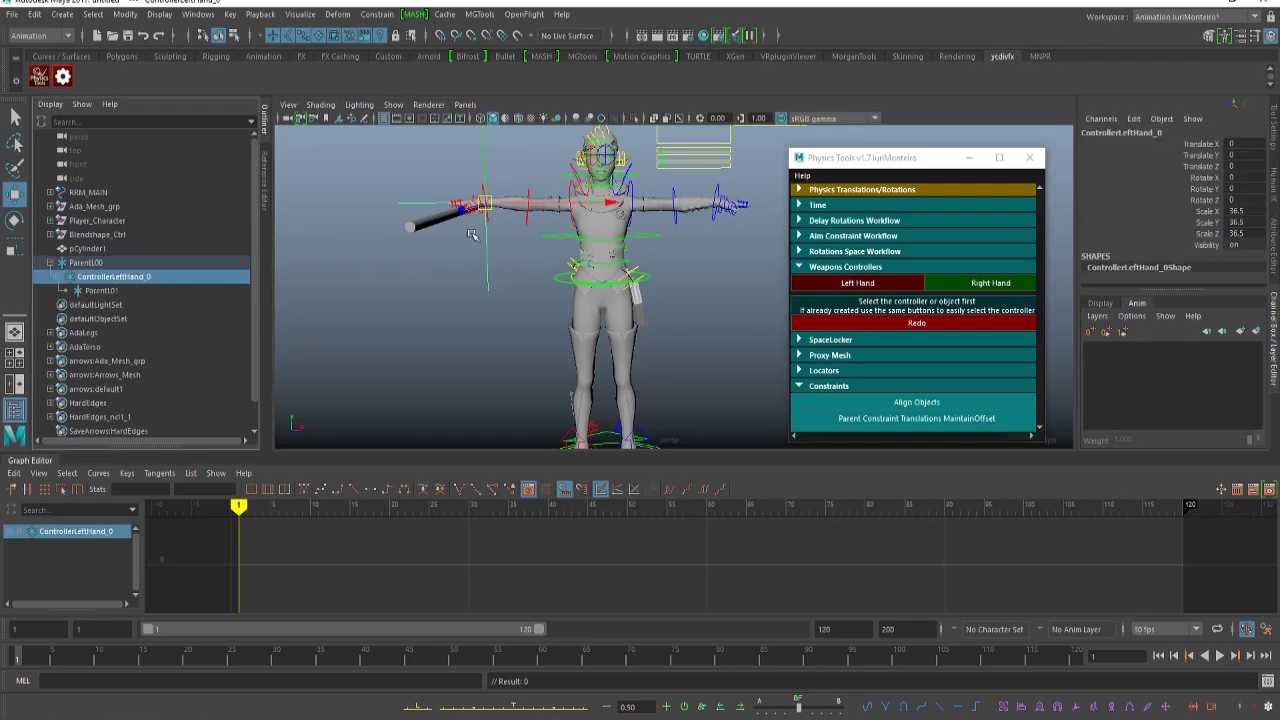
# Create a right-hand weapon controller at the character's left wrist FK control.
pyautogui.keyDown('alt'); pyautogui.moveTo(592, 217); pyautogui.dragTo(575, 250, button='middle'); pyautogui.keyUp('alt')
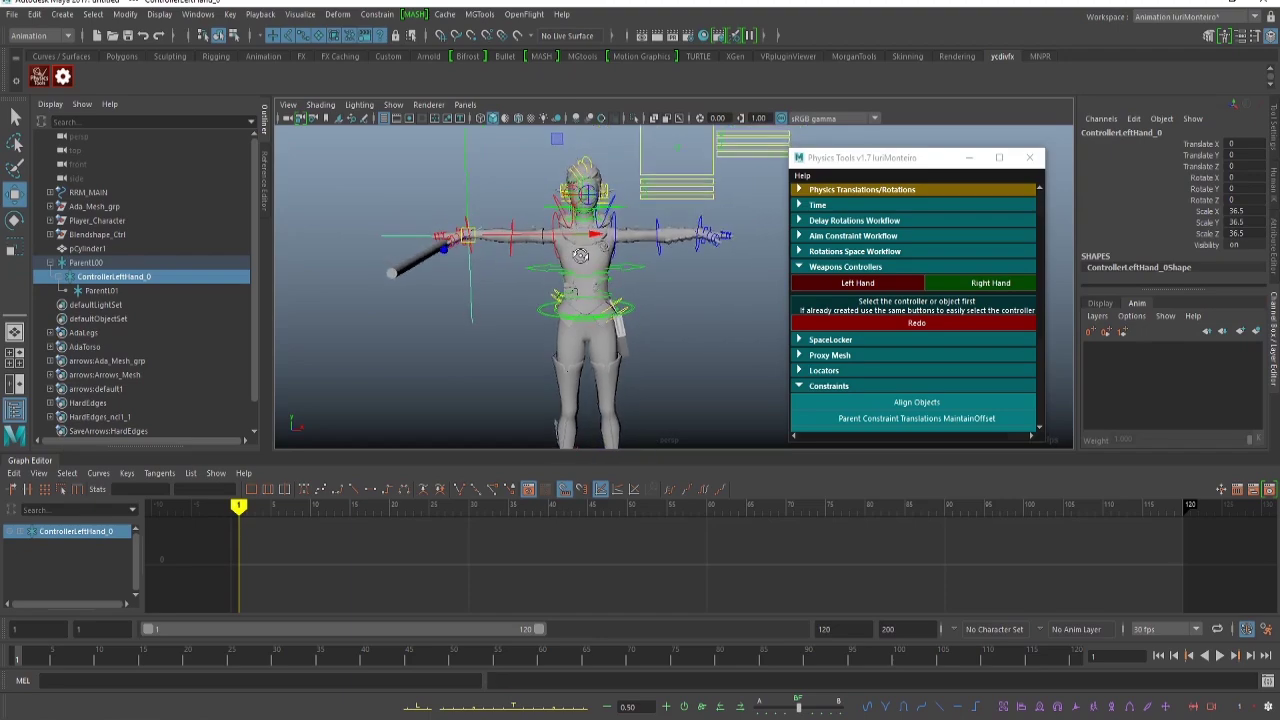
pyautogui.click(704, 253)
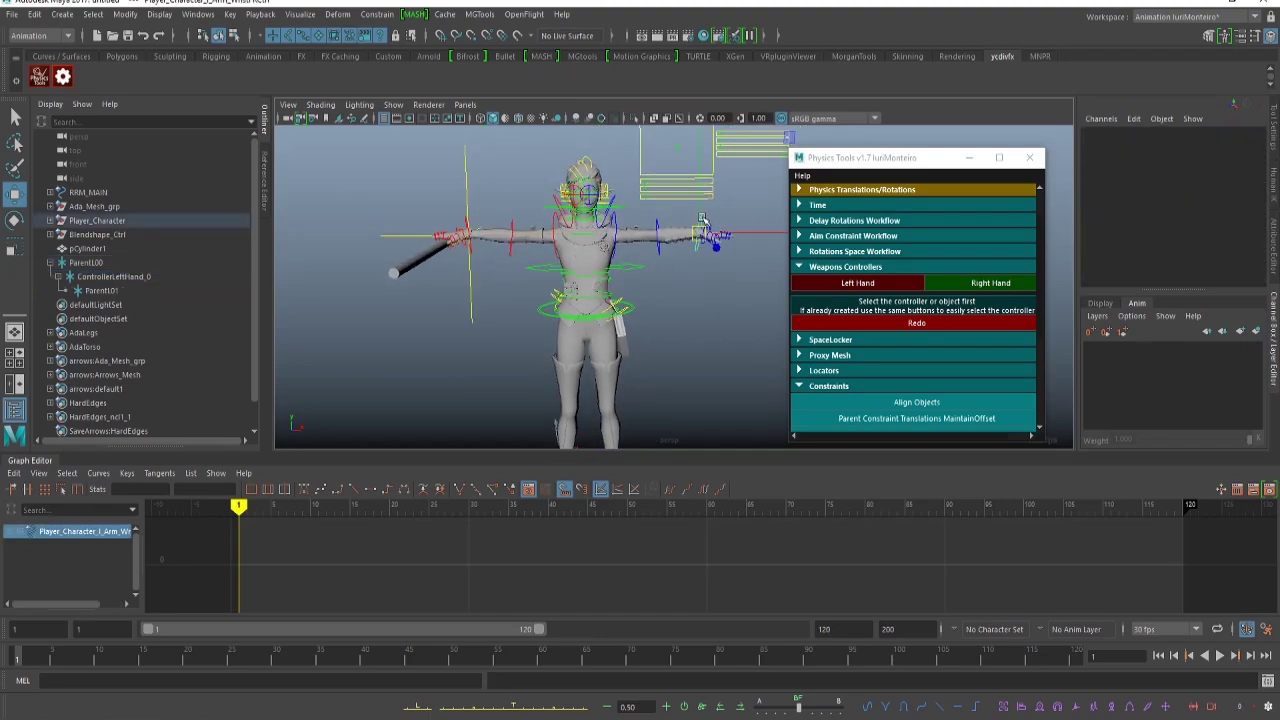
pyautogui.click(972, 287)
# Scale ControllerRightHand_0 up uniformly until it stands out around the wrist, and expand the ParentR00 hierarchy.
pyautogui.keyDown('alt'); pyautogui.moveTo(636, 268); pyautogui.dragTo(582, 266, button='middle'); pyautogui.keyUp('alt')
pyautogui.press('r')
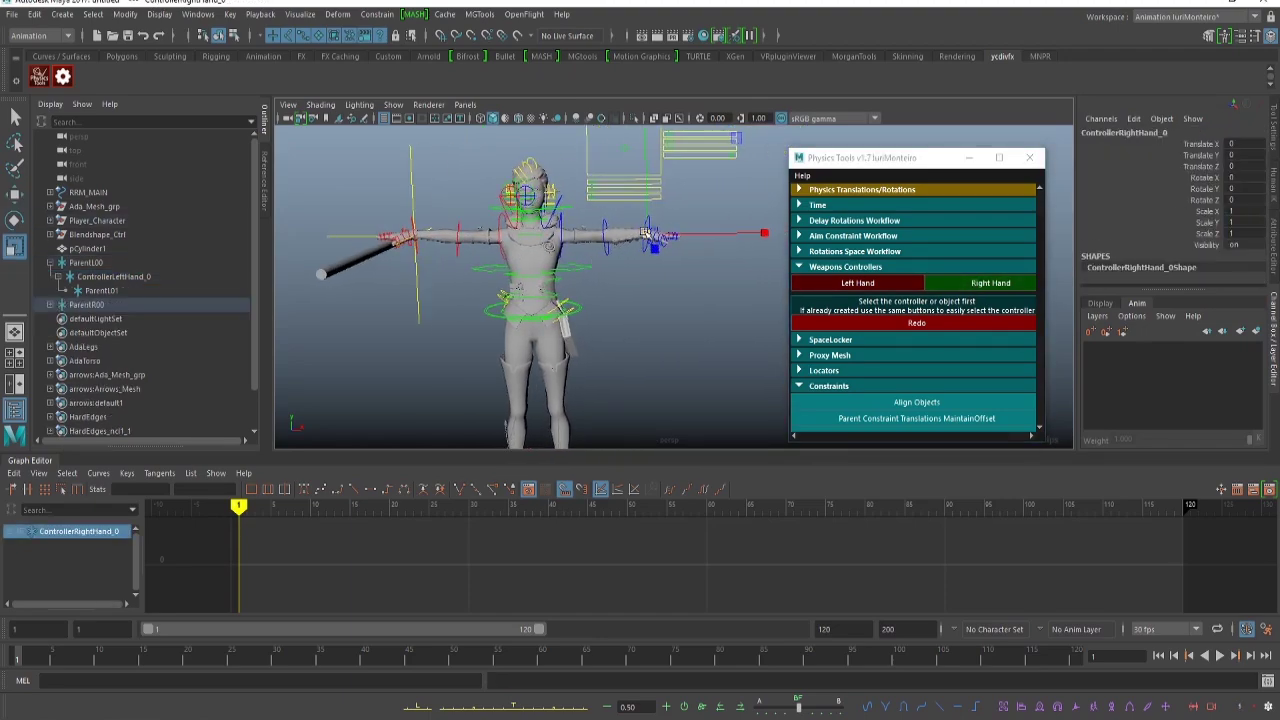
pyautogui.moveTo(645, 233); pyautogui.dragTo(749, 197)
pyautogui.press('w')
pyautogui.click(686, 357)
pyautogui.keyDown('alt'); pyautogui.moveTo(572, 317); pyautogui.dragTo(627, 309, button='middle'); pyautogui.keyUp('alt')
pyautogui.click(50, 305)
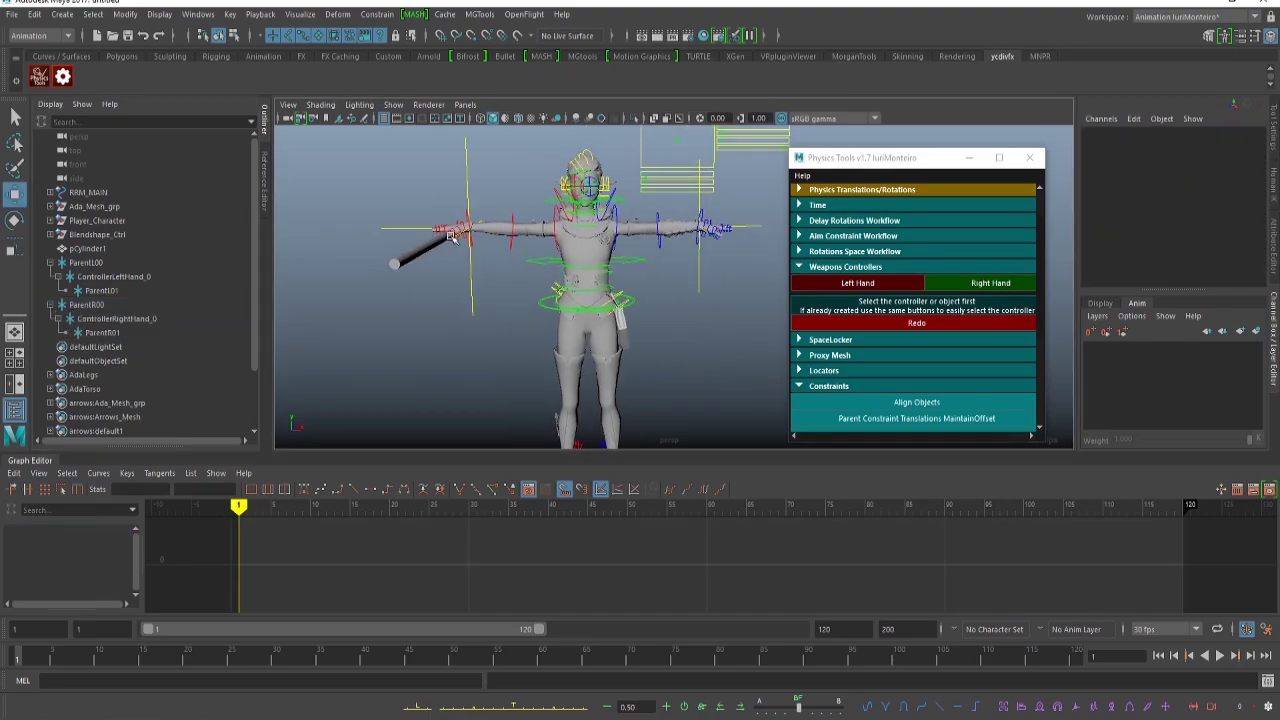
# Parent-constrain ParentL00 to the character's right wrist FK control.
pyautogui.keyDown('alt'); pyautogui.moveTo(455, 238); pyautogui.dragTo(540, 240, button='middle'); pyautogui.keyUp('alt')
pyautogui.scroll(2, 540, 240)
pyautogui.keyDown('alt'); pyautogui.moveTo(540, 238); pyautogui.dragTo(586, 234); pyautogui.keyUp('alt')
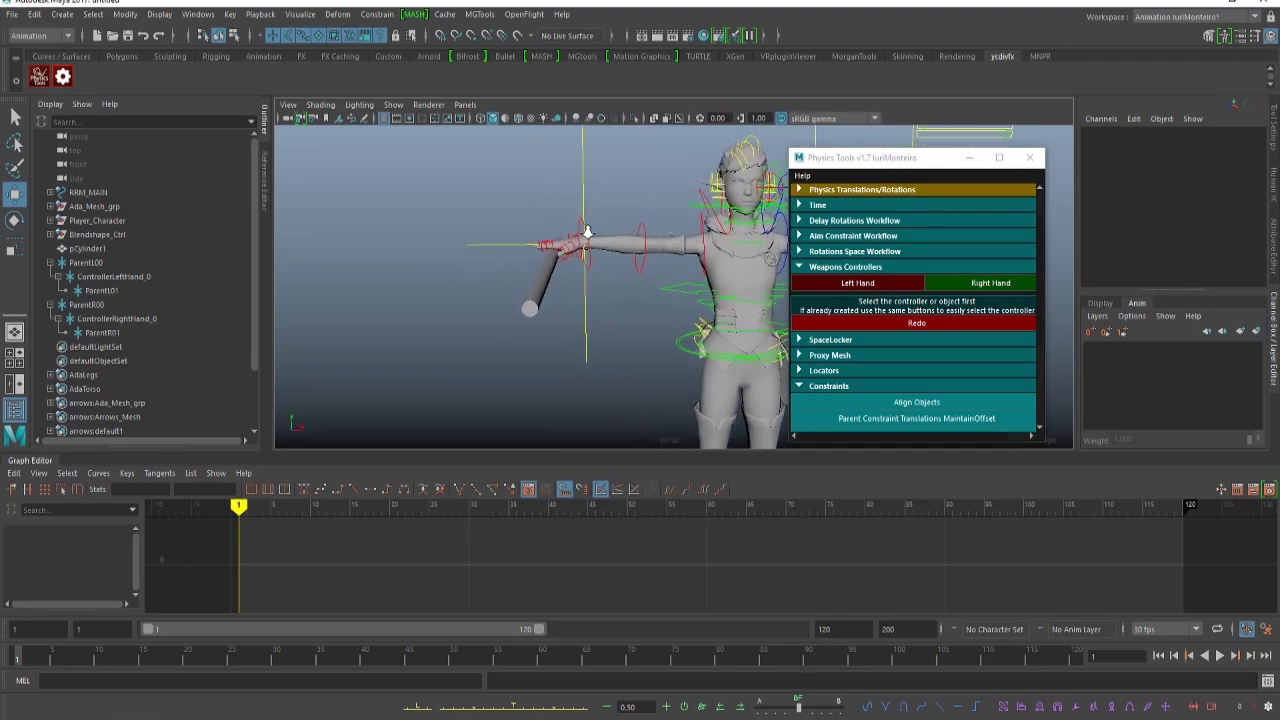
pyautogui.scroll(2, 594, 231)
pyautogui.click(566, 212)
pyautogui.keyDown('alt'); pyautogui.moveTo(500, 208); pyautogui.dragTo(522, 229); pyautogui.keyUp('alt')
pyautogui.click(101, 265)
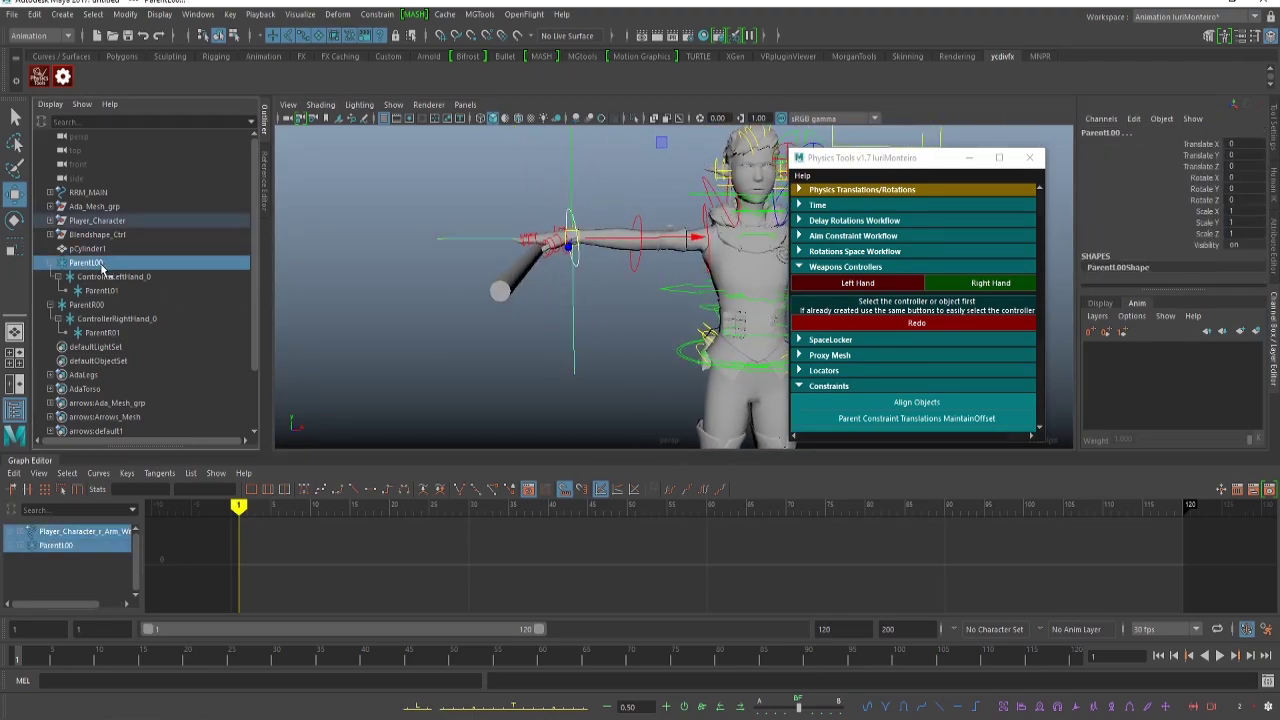
pyautogui.scroll(-3, 895, 333)
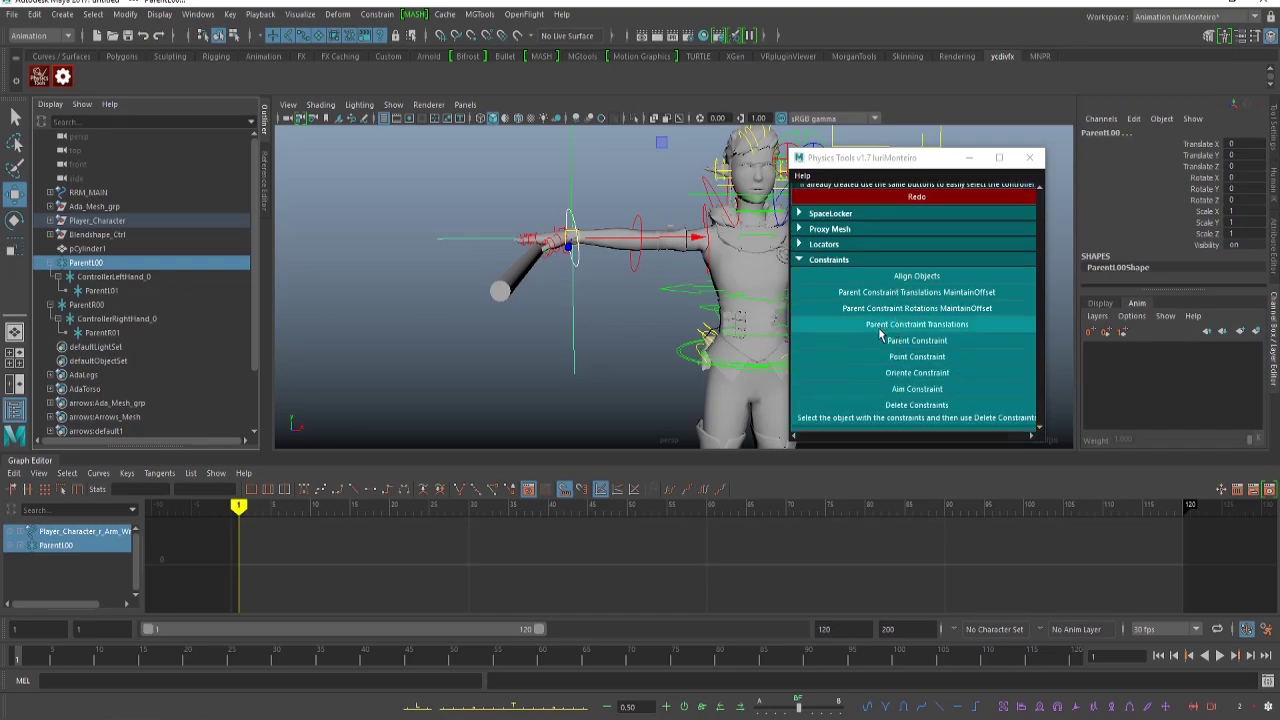
pyautogui.click(888, 343)
# Parent-constrain the cylinder pCylinder1 to ParentL01.
pyautogui.keyDown('alt'); pyautogui.moveTo(455, 260); pyautogui.dragTo(447, 251); pyautogui.keyUp('alt')
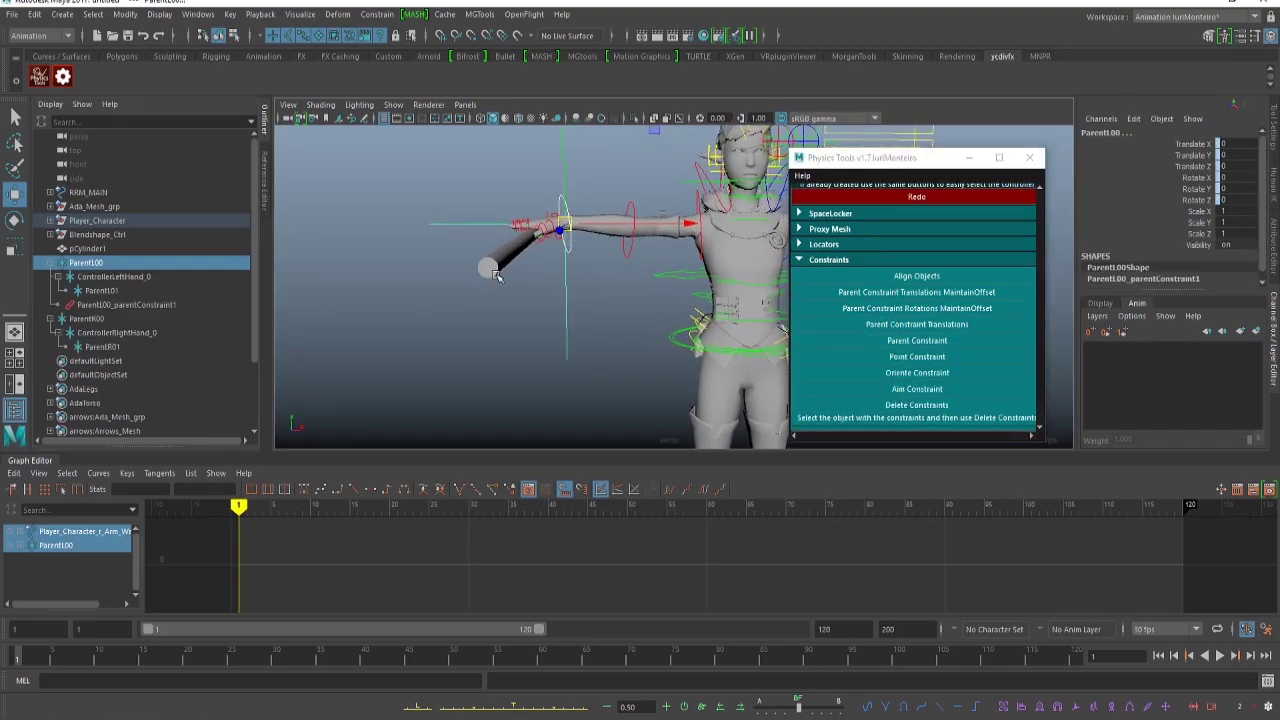
pyautogui.click(109, 295)
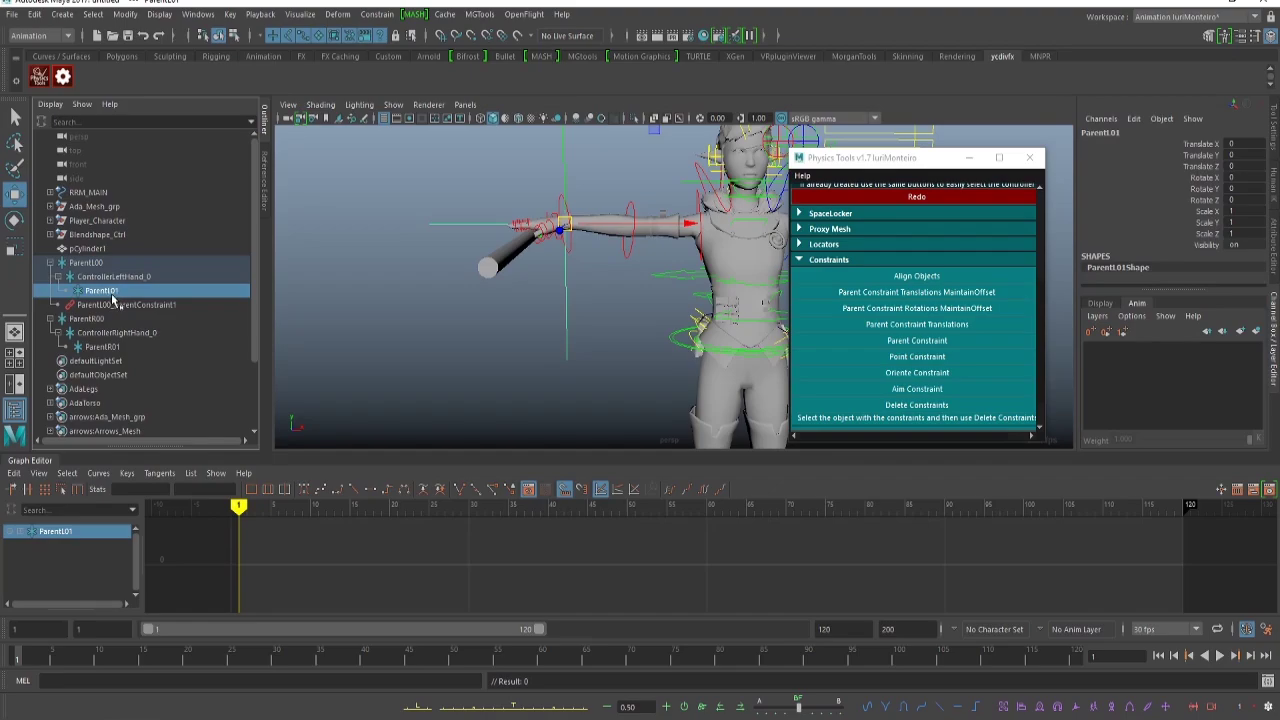
pyautogui.keyDown('shift'); pyautogui.click(507, 252); pyautogui.keyUp('shift')
pyautogui.keyDown('alt'); pyautogui.moveTo(514, 254); pyautogui.dragTo(444, 223); pyautogui.keyUp('alt')
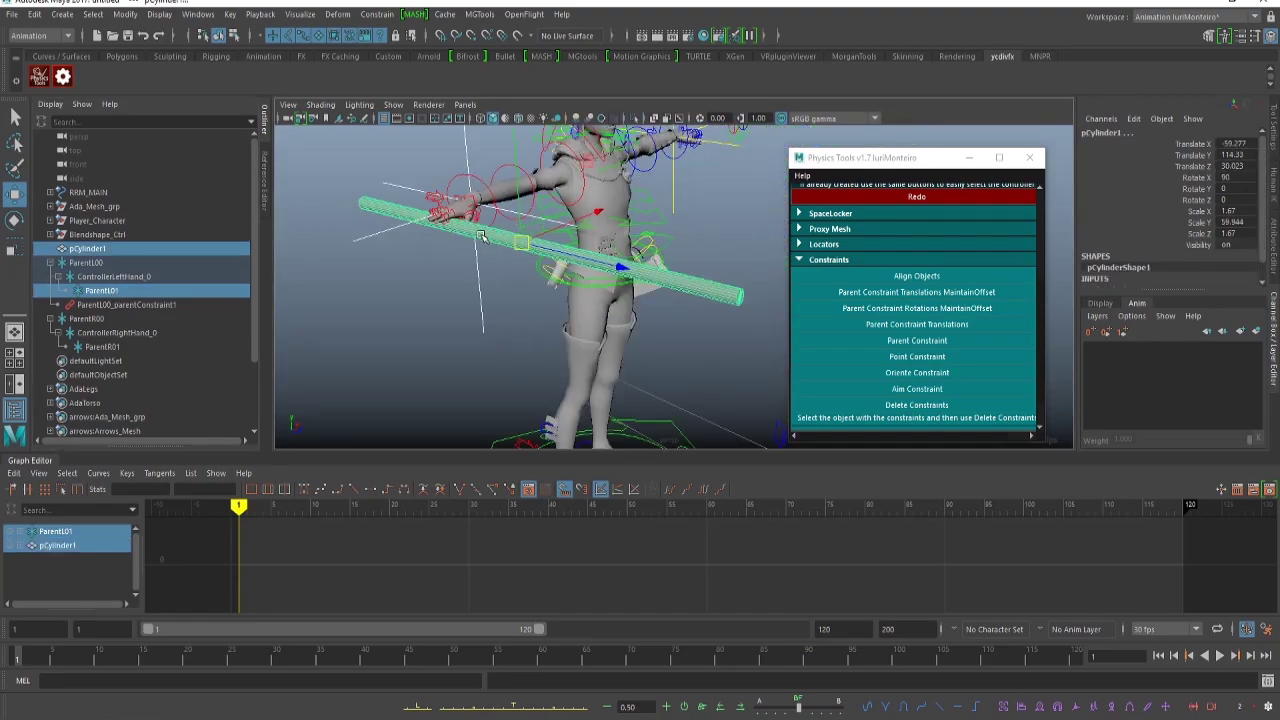
pyautogui.keyDown('alt'); pyautogui.moveTo(568, 259); pyautogui.dragTo(480, 222); pyautogui.keyUp('alt')
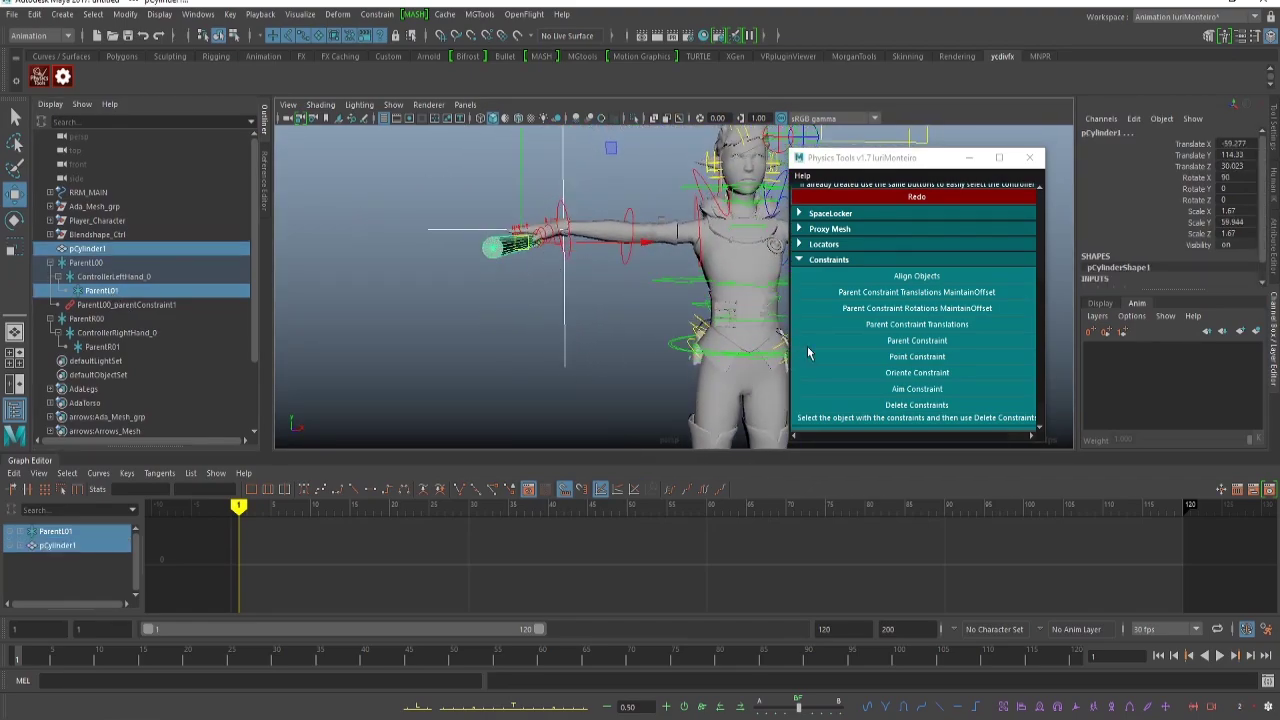
pyautogui.click(927, 342)
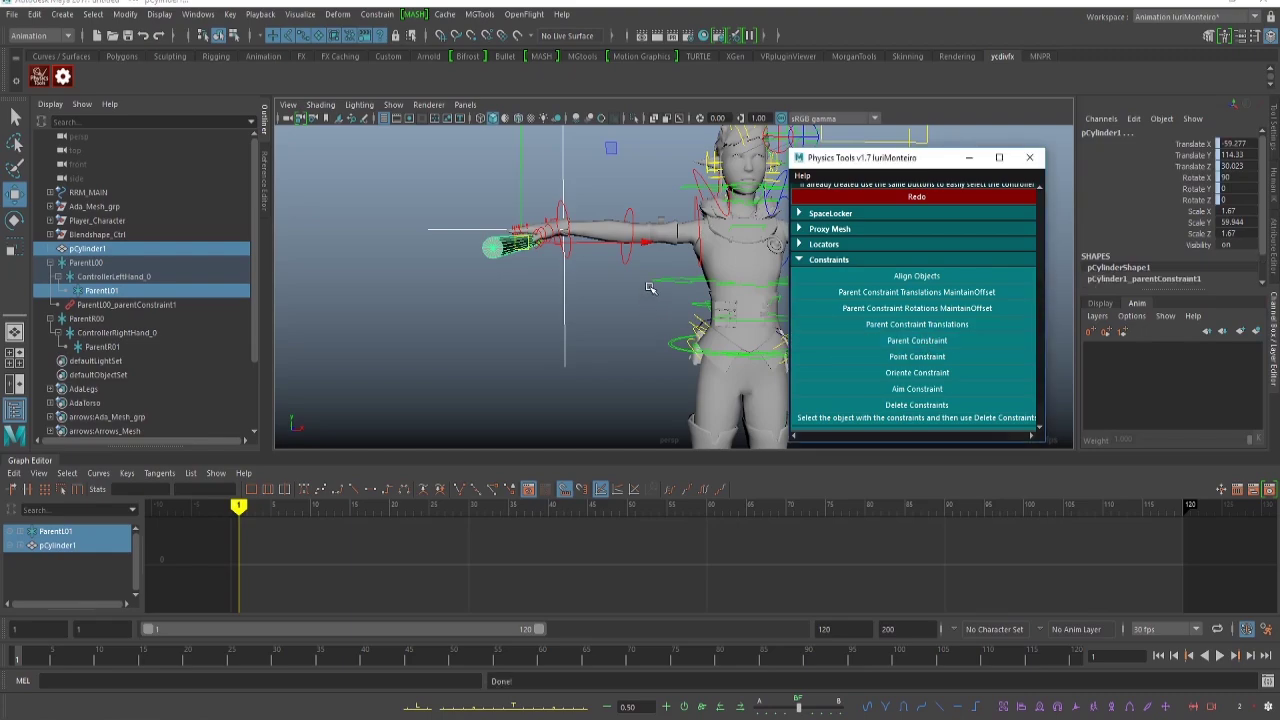
# Rotate ControllerLeftHand_0 to test how the cylinder swings around the wrist.
pyautogui.keyDown('alt'); pyautogui.moveTo(647, 284); pyautogui.dragTo(614, 305, button='middle'); pyautogui.keyUp('alt')
pyautogui.click(514, 338)
pyautogui.click(151, 279)
pyautogui.press('e')
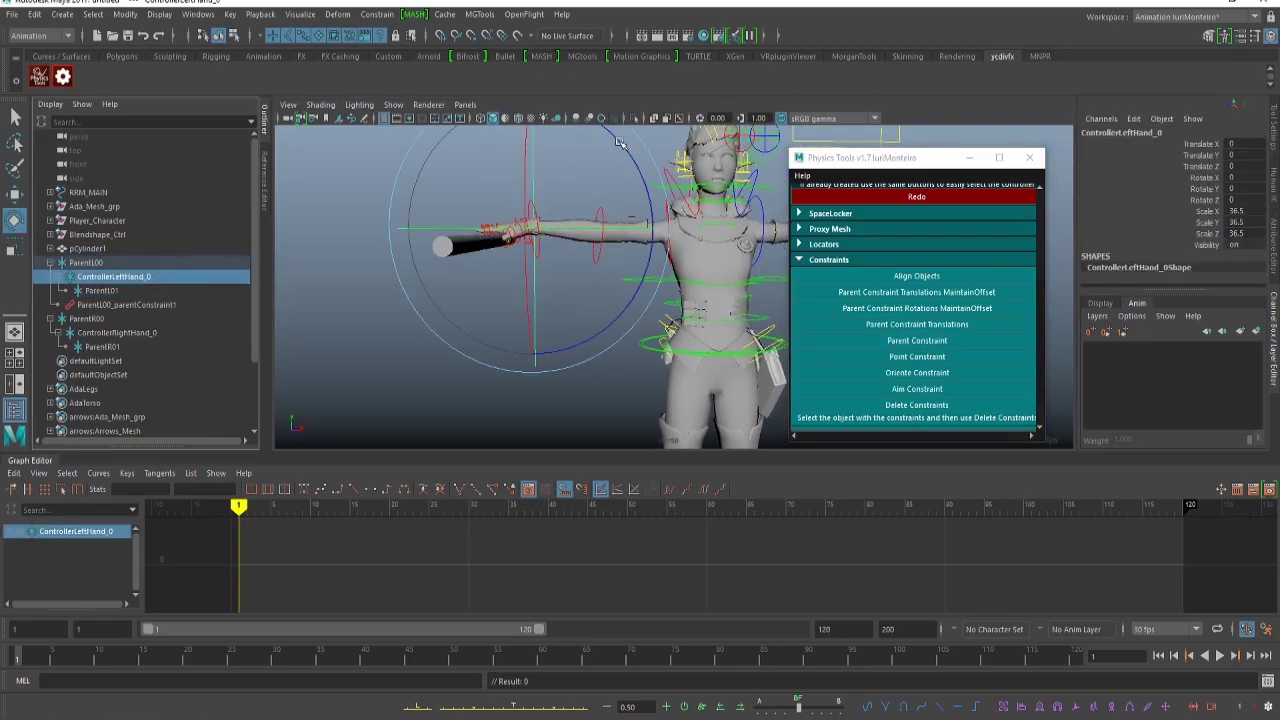
pyautogui.moveTo(620, 142); pyautogui.dragTo(643, 177)
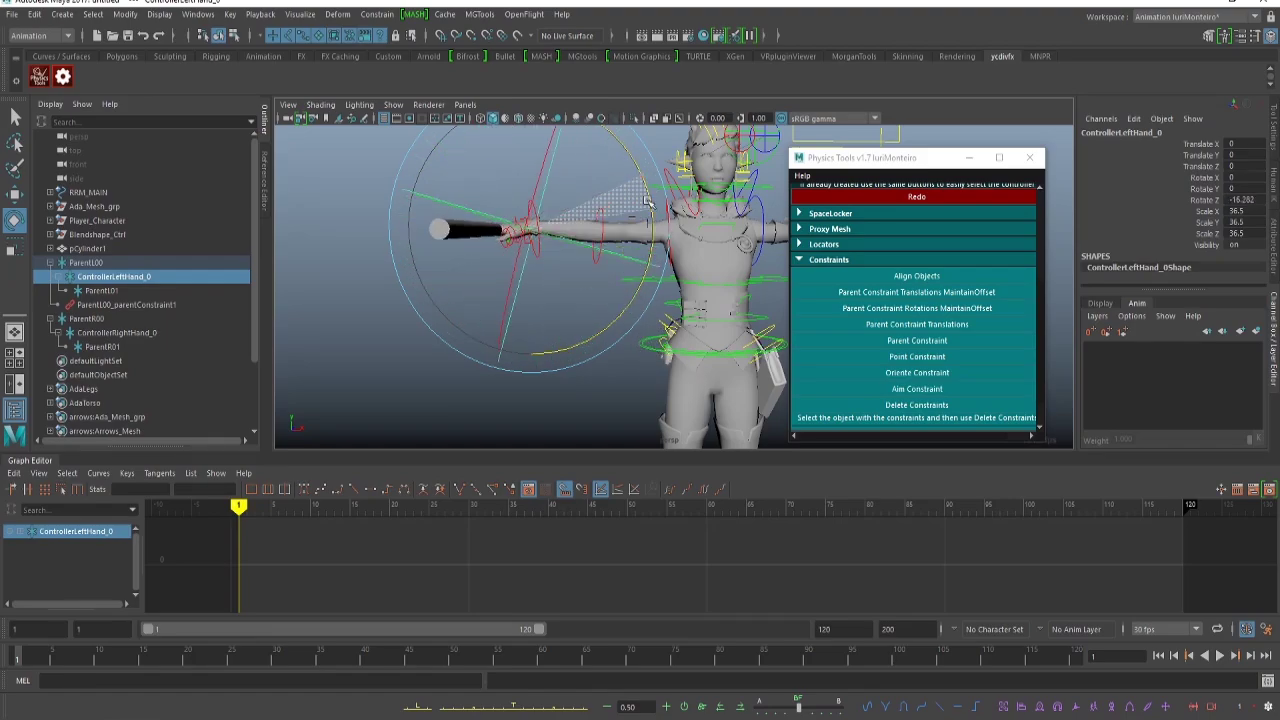
pyautogui.keyDown('alt'); pyautogui.moveTo(648, 204); pyautogui.dragTo(548, 318); pyautogui.keyUp('alt')
pyautogui.moveTo(548, 318); pyautogui.dragTo(492, 316)
pyautogui.press('w')
# Rotate the right wrist FK control and another body control to test whether the cylinder follows the hand.
pyautogui.click(508, 221)
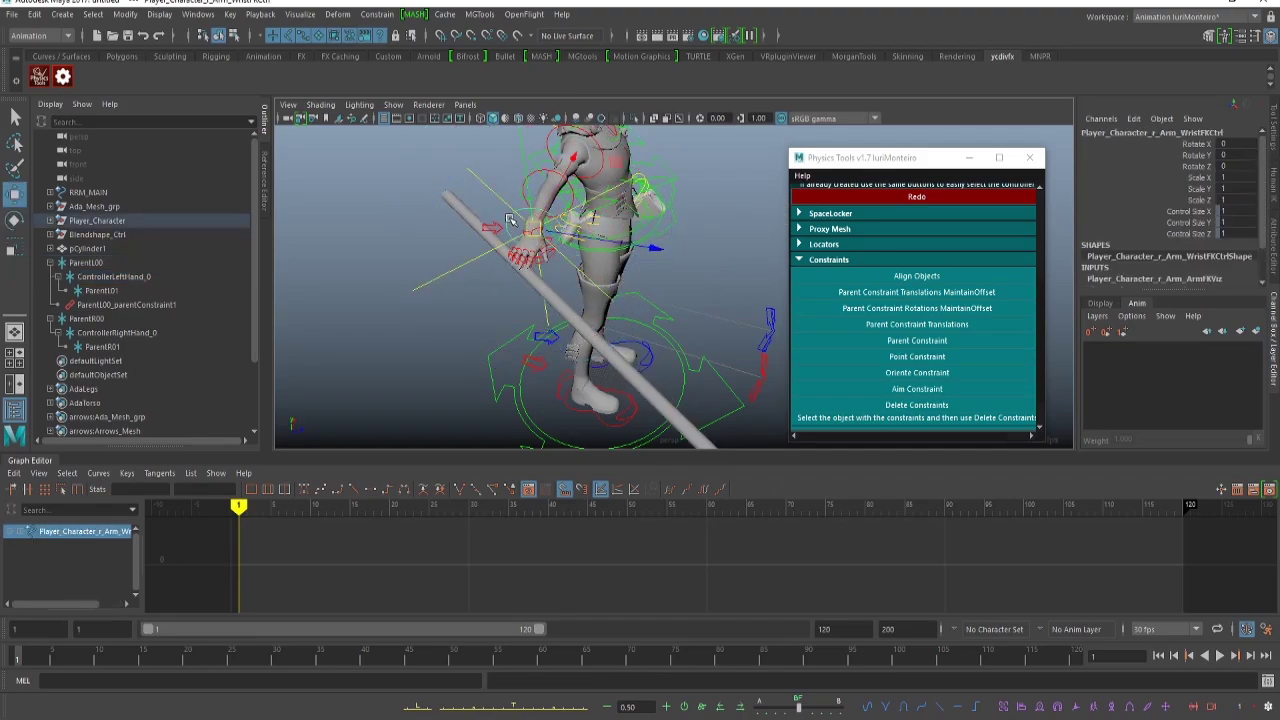
pyautogui.press('e')
pyautogui.moveTo(580, 282); pyautogui.dragTo(610, 275)
pyautogui.press('w')
pyautogui.click(602, 165)
pyautogui.press('e')
pyautogui.moveTo(618, 190); pyautogui.dragTo(514, 252)
# Try moving the cylinder with the character's root control and with ParentL01 rotated about the hand.
pyautogui.press('w')
pyautogui.click(680, 256)
pyautogui.click(655, 236)
pyautogui.press('e')
pyautogui.hotkey('ctrl', 'z')
pyautogui.press('w')
pyautogui.click(476, 276)
pyautogui.press('e')
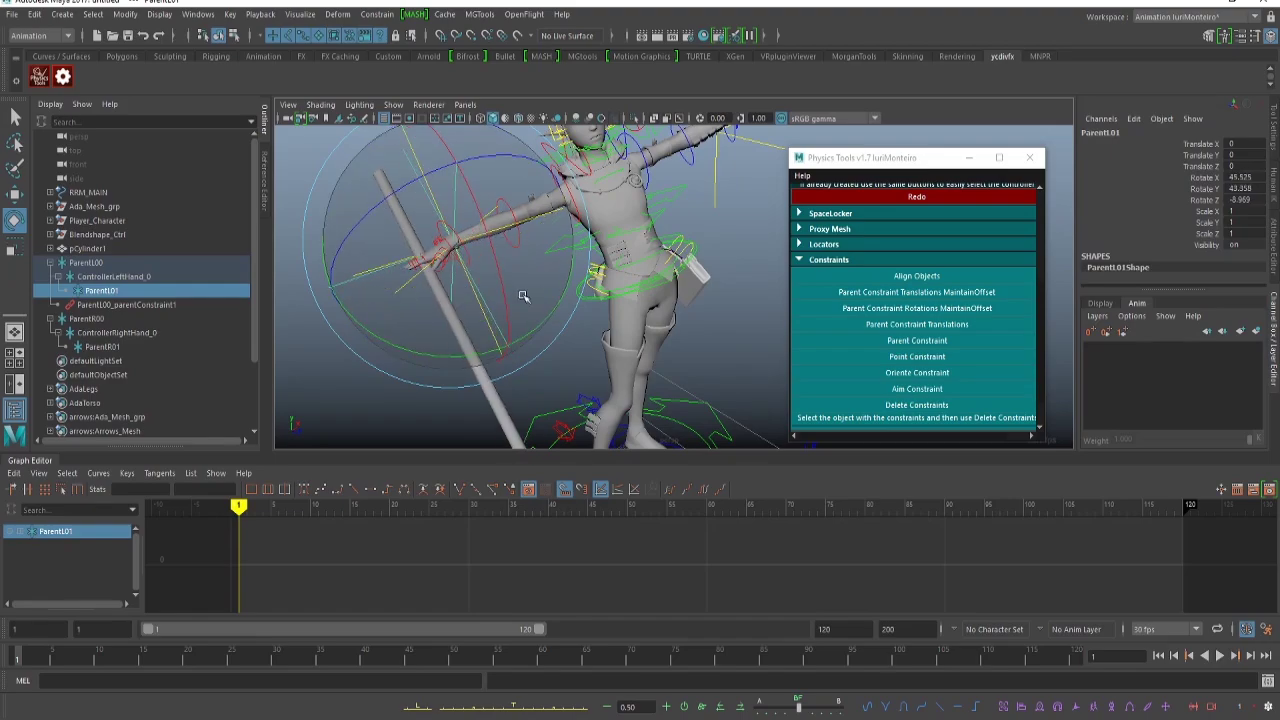
# Undo the test rotations of the body controls, ParentL01 and ControllerLeftHand_0, and clear the selection.
pyautogui.hotkey('ctrl', 'z')
pyautogui.hotkey('ctrl', 'z')
pyautogui.hotkey('ctrl', 'z')
pyautogui.hotkey('ctrl', 'z')
pyautogui.hotkey('ctrl', 'z')
pyautogui.hotkey('ctrl', 'z')
pyautogui.hotkey('ctrl', 'z')
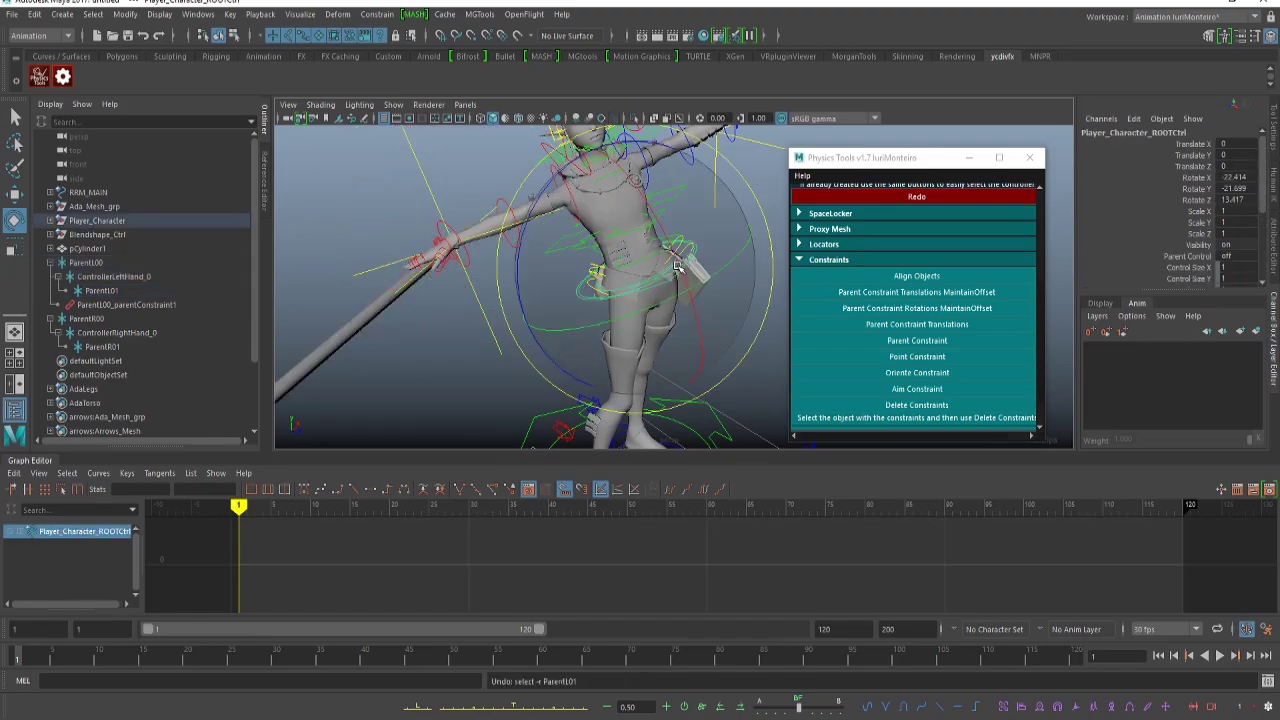
pyautogui.hotkey('ctrl', 'z')
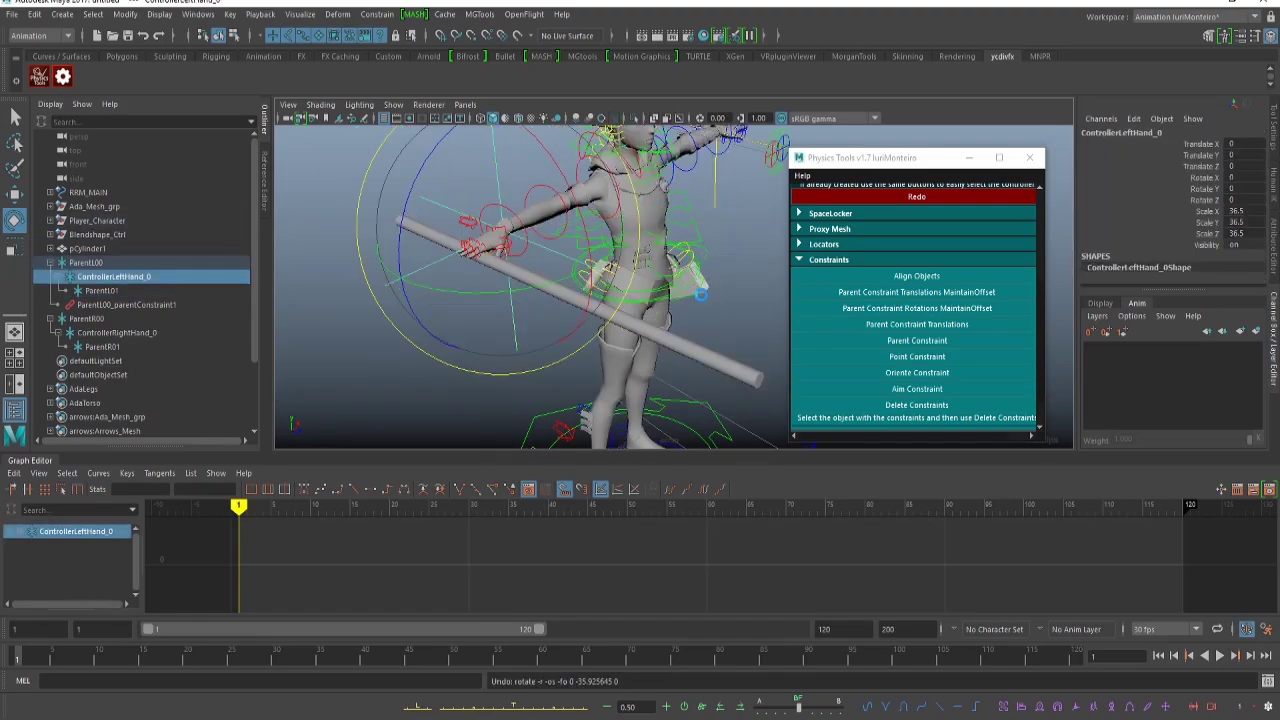
pyautogui.press('w')
pyautogui.click(545, 313)
# Rotate the right shoulder FK control to about 10.5, 93 and 4.9 degrees, laying the cylinder across the body.
pyautogui.keyDown('alt'); pyautogui.moveTo(545, 313); pyautogui.dragTo(445, 295); pyautogui.keyUp('alt')
pyautogui.keyDown('alt'); pyautogui.moveTo(660, 272); pyautogui.dragTo(551, 200, button='middle'); pyautogui.keyUp('alt')
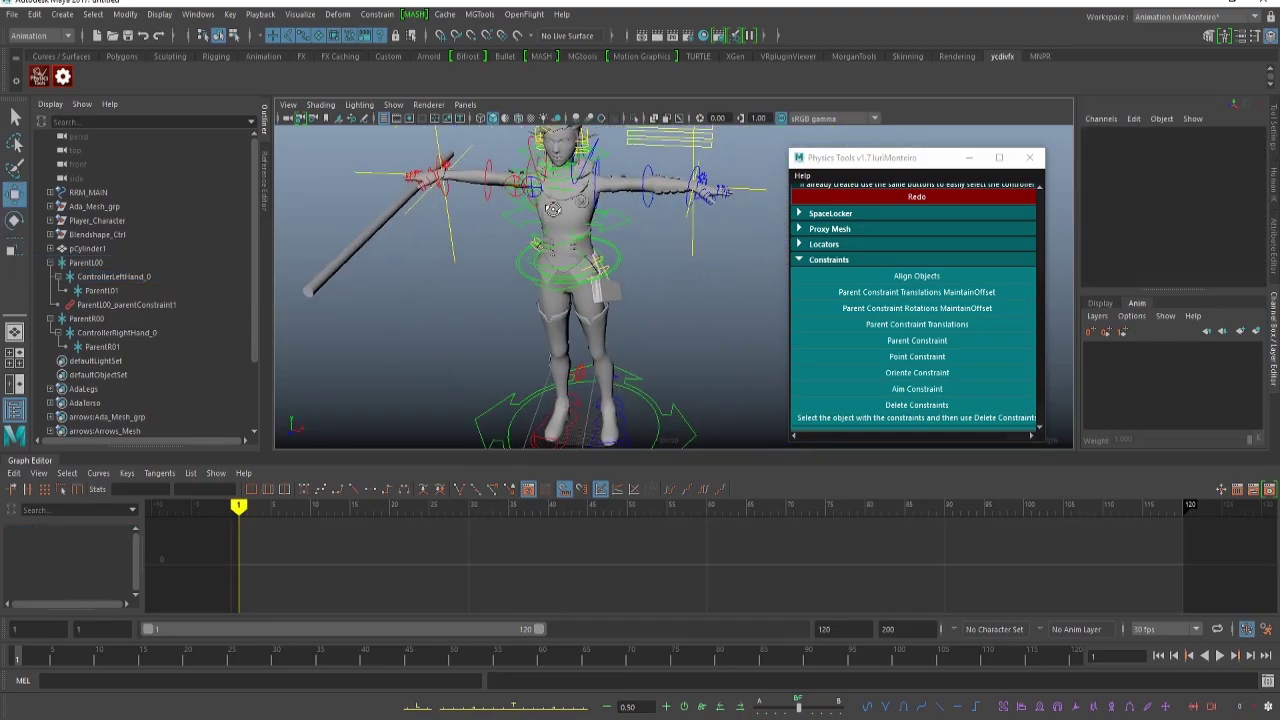
pyautogui.keyDown('alt'); pyautogui.moveTo(551, 200); pyautogui.dragTo(500, 249); pyautogui.keyUp('alt')
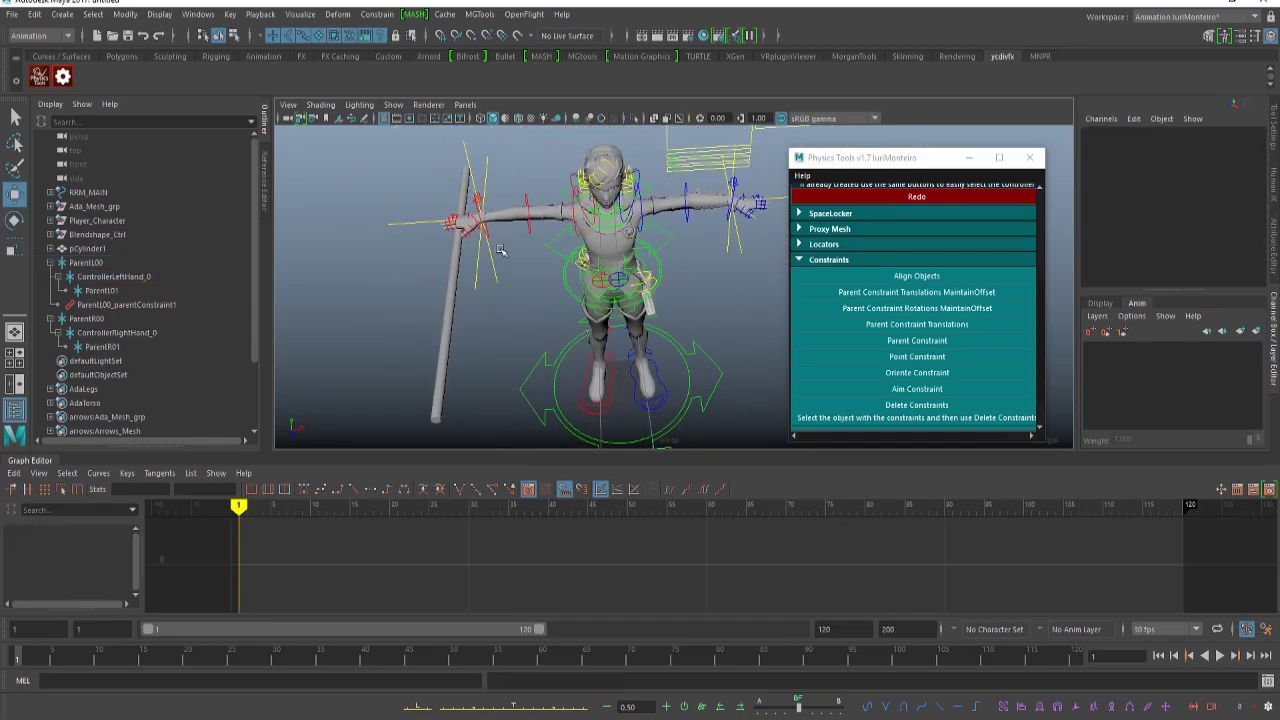
pyautogui.click(575, 209)
pyautogui.press('e')
pyautogui.moveTo(554, 309); pyautogui.dragTo(480, 256)
pyautogui.moveTo(688, 190)
pyautogui.mouseDown()
pyautogui.moveTo(685, 205)
pyautogui.moveTo(692, 170)
pyautogui.mouseUp()
pyautogui.moveTo(546, 232); pyautogui.dragTo(580, 240)
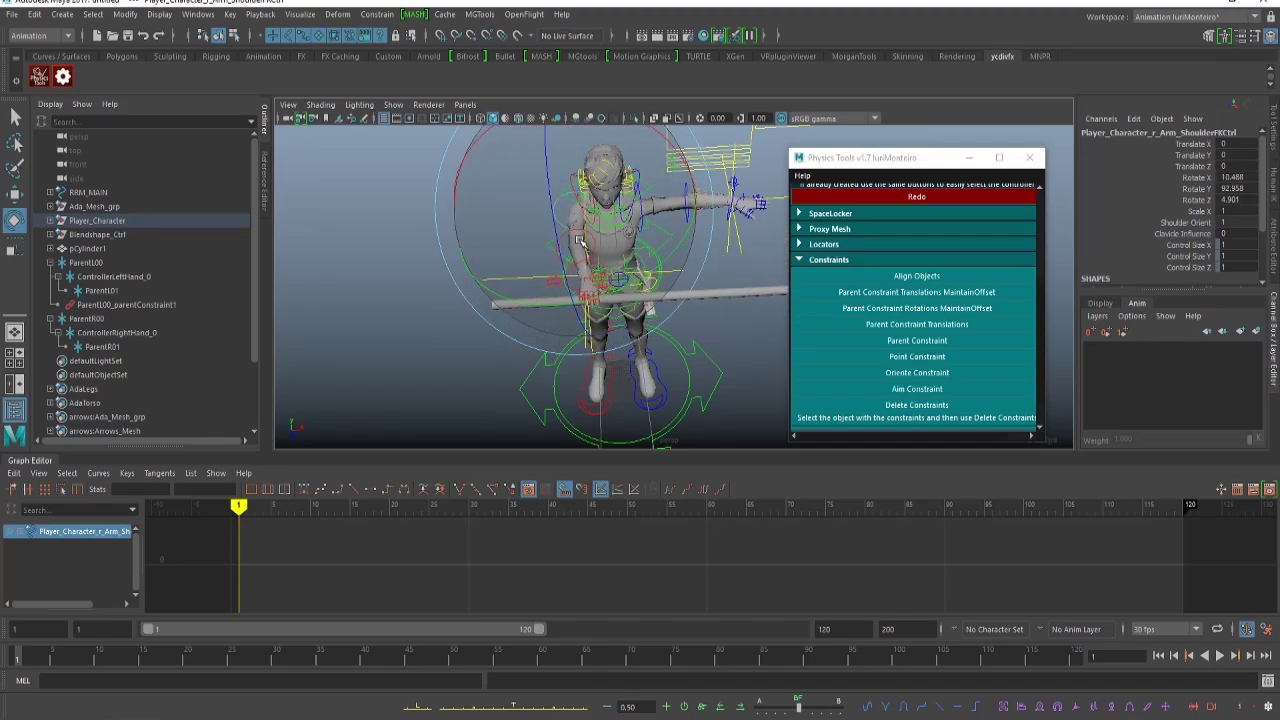
# Try rotating the left shoulder FK control toward the cylinder, undo it and clear the selection.
pyautogui.press('w')
pyautogui.click(648, 211)
pyautogui.press('e')
pyautogui.keyDown('alt'); pyautogui.moveTo(706, 268); pyautogui.dragTo(675, 277, button='middle'); pyautogui.keyUp('alt')
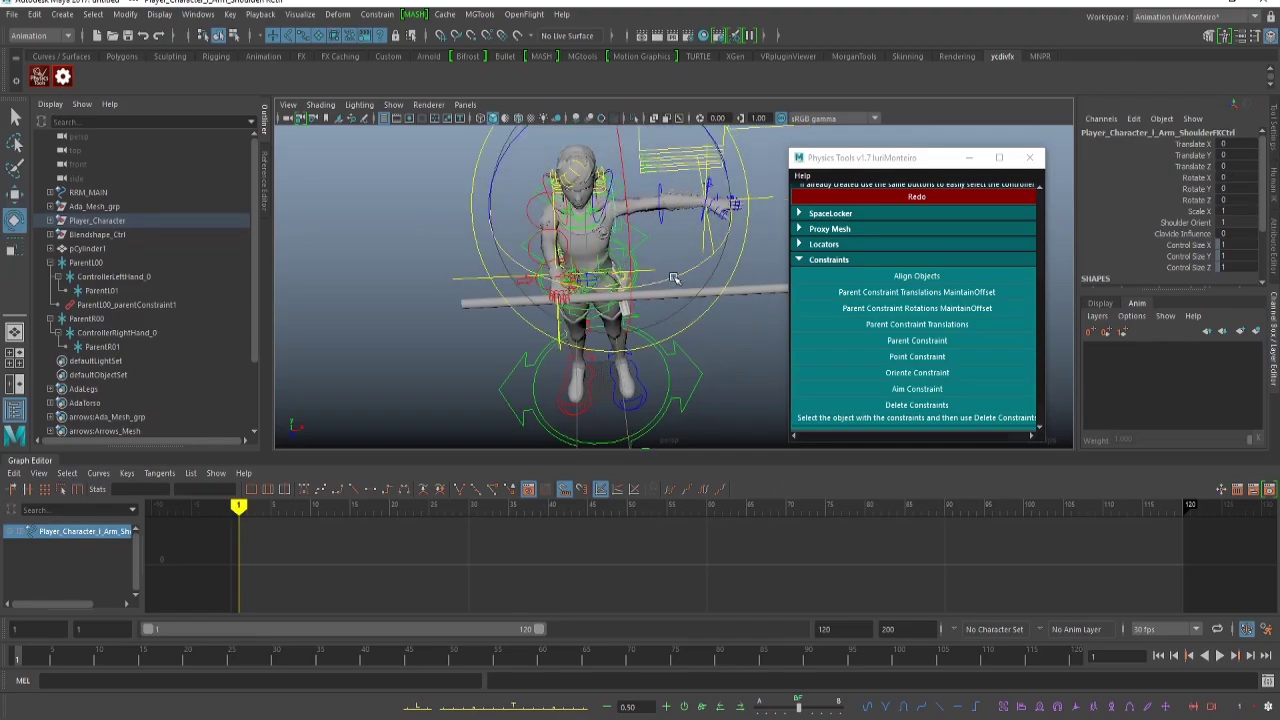
pyautogui.moveTo(673, 279); pyautogui.dragTo(562, 296)
pyautogui.hotkey('ctrl', 'z')
pyautogui.keyDown('alt'); pyautogui.moveTo(664, 251); pyautogui.dragTo(614, 248, button='middle'); pyautogui.keyUp('alt')
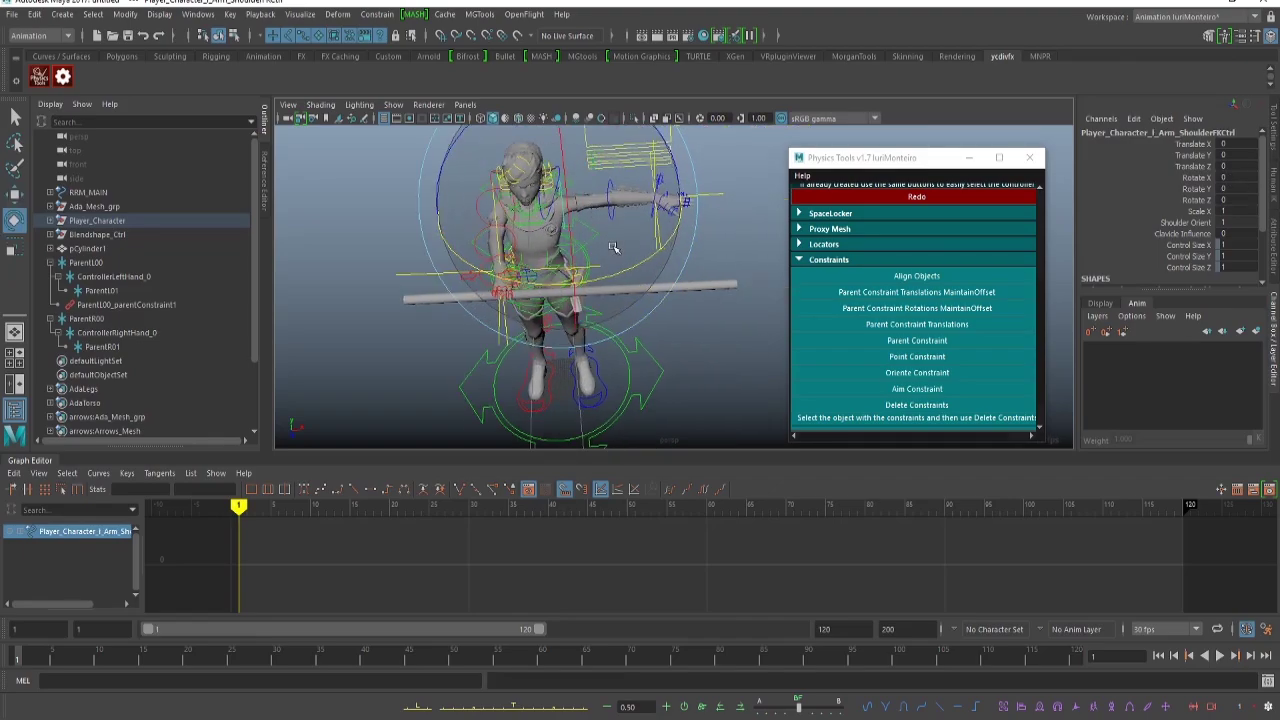
pyautogui.moveTo(613, 248)
pyautogui.keyDown('alt'); pyautogui.mouseDown()
pyautogui.moveTo(565, 252)
pyautogui.moveTo(604, 236)
pyautogui.mouseUp(); pyautogui.keyUp('alt')
pyautogui.press('w')
pyautogui.click(659, 323)
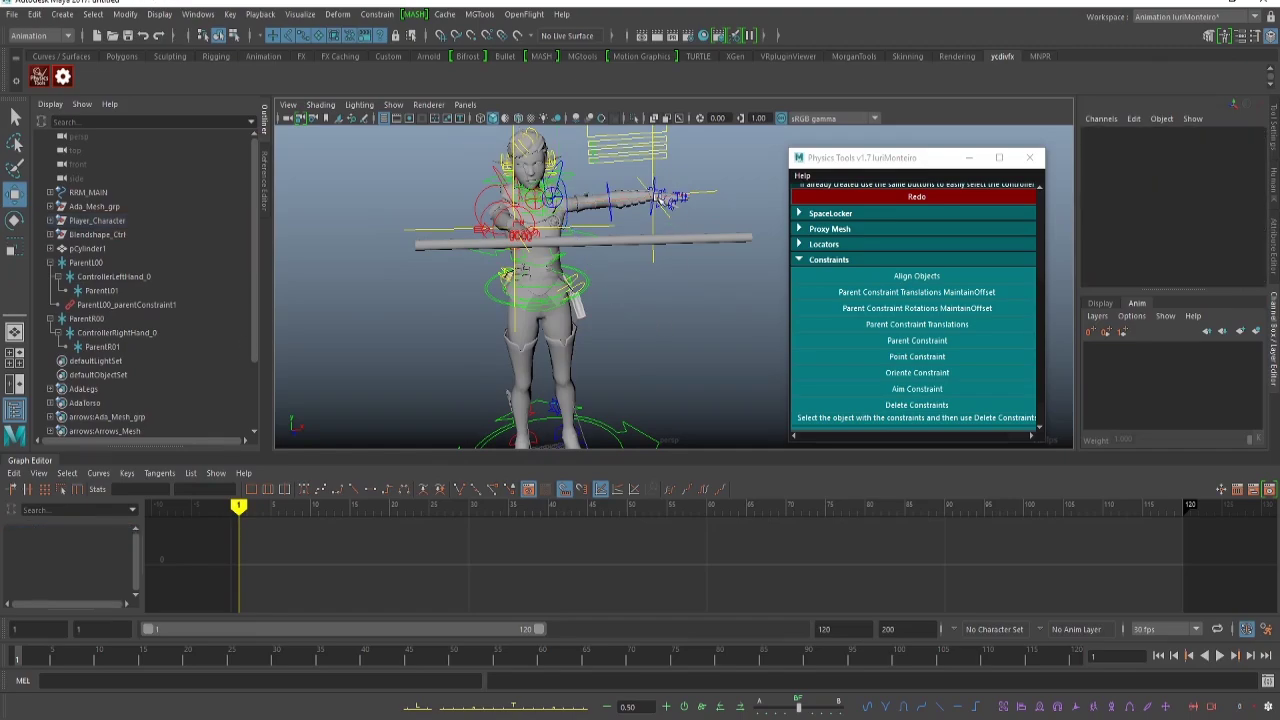
# Parent-constrain ParentR00 to the character's left wrist FK control.
pyautogui.keyDown('alt'); pyautogui.moveTo(659, 197); pyautogui.dragTo(718, 222); pyautogui.keyUp('alt')
pyautogui.click(620, 167)
pyautogui.keyDown('ctrl'); pyautogui.click(101, 322); pyautogui.keyUp('ctrl')
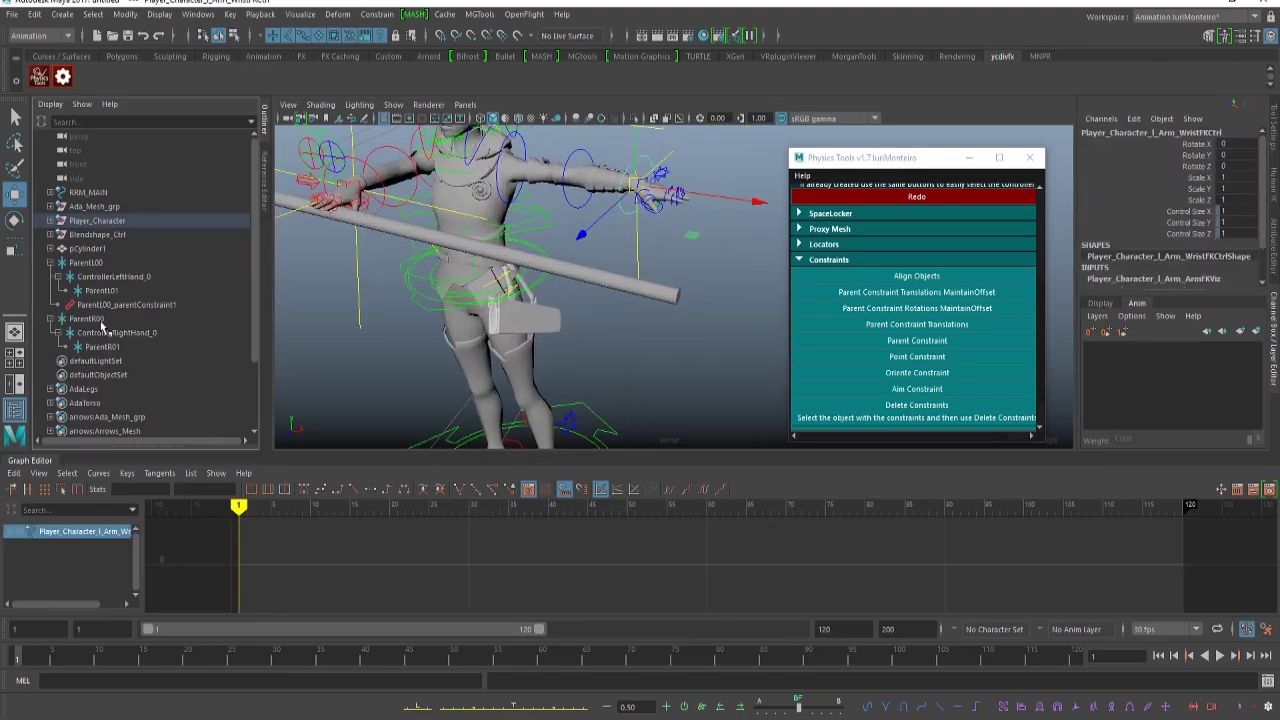
pyautogui.click(916, 342)
pyautogui.keyDown('alt'); pyautogui.moveTo(590, 235); pyautogui.dragTo(622, 272, button='middle'); pyautogui.keyUp('alt')
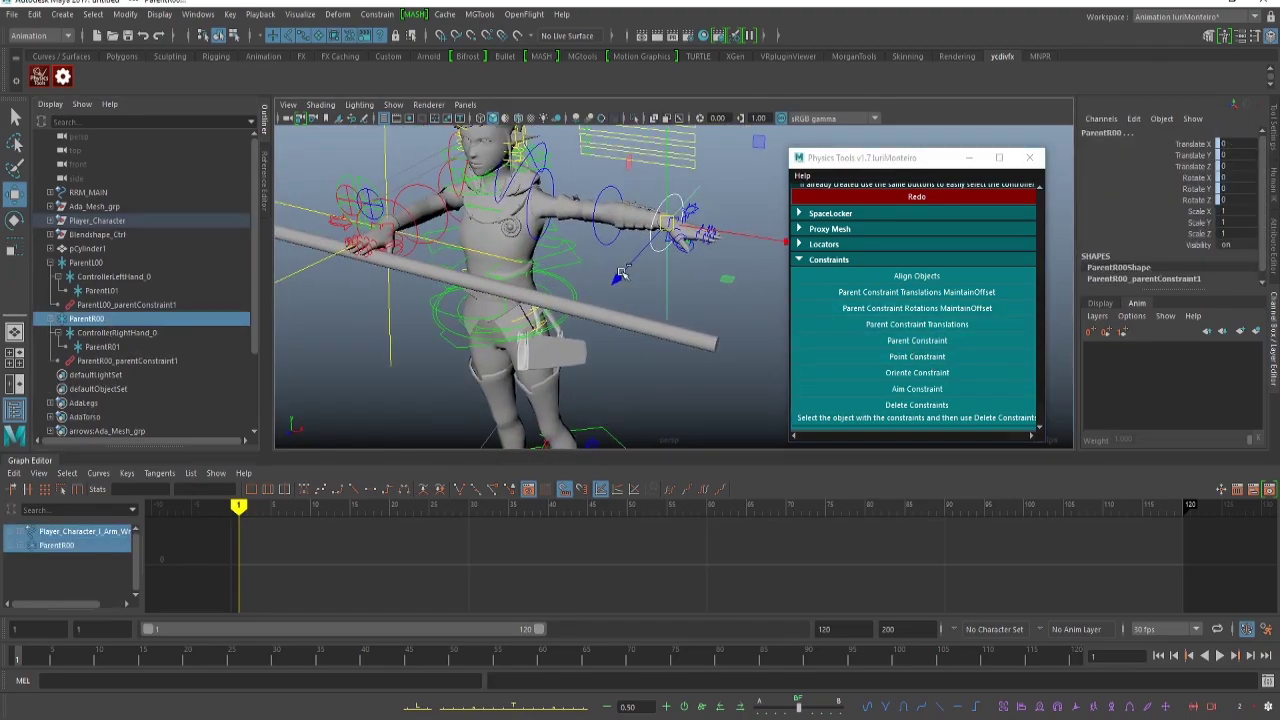
pyautogui.keyDown('alt'); pyautogui.moveTo(621, 273); pyautogui.dragTo(652, 216); pyautogui.keyUp('alt')
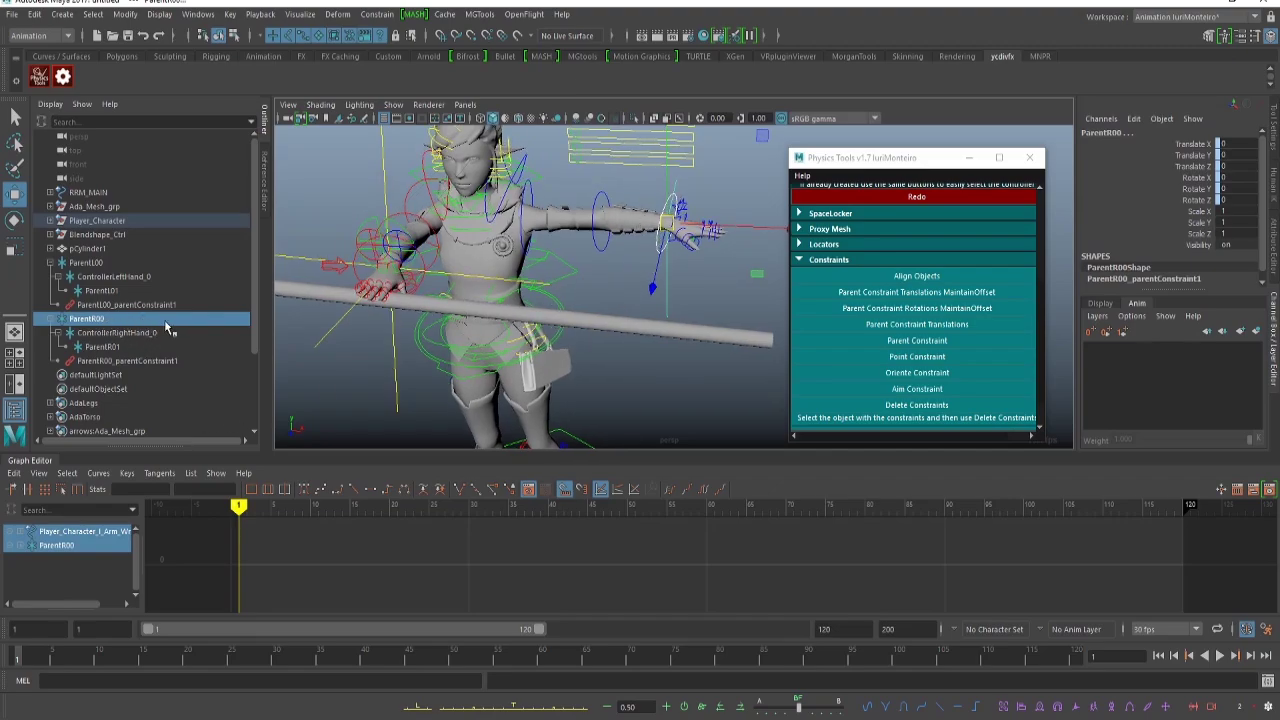
pyautogui.keyDown('alt'); pyautogui.moveTo(459, 243); pyautogui.dragTo(589, 238); pyautogui.keyUp('alt')
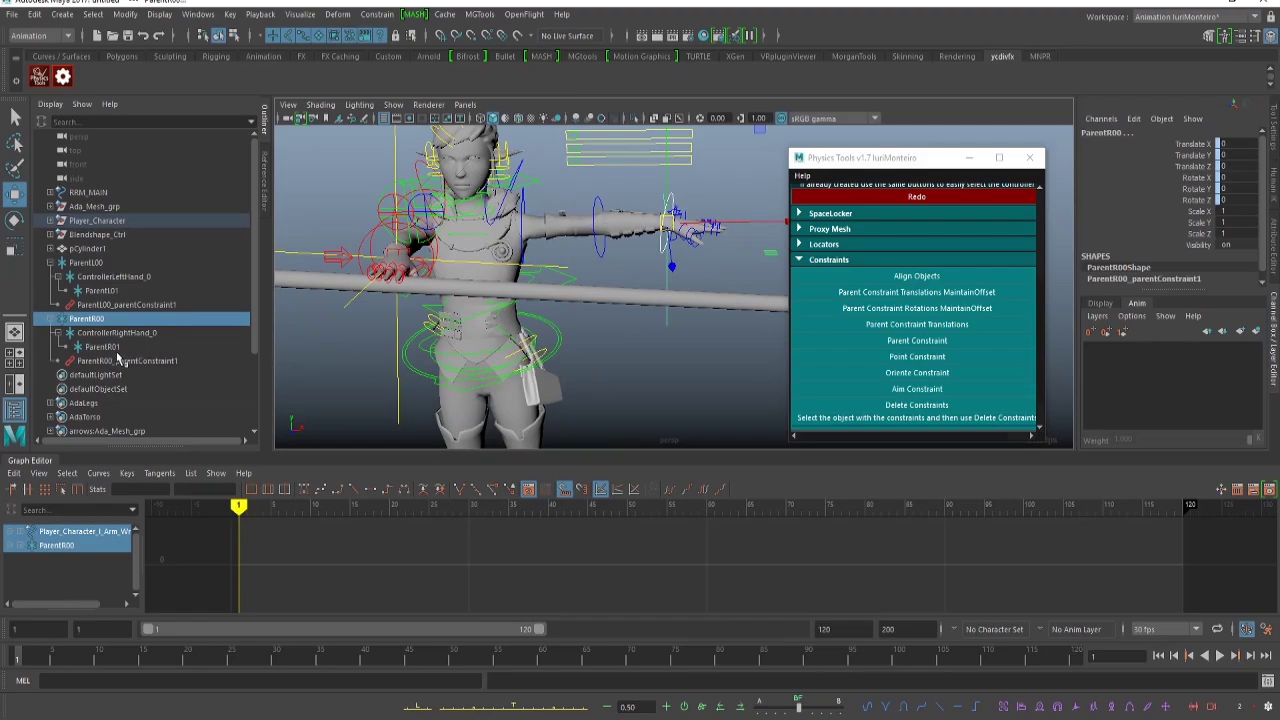
# Try parent-constraining the cylinder to ParentR01, undo it and clear the selection.
pyautogui.click(104, 346)
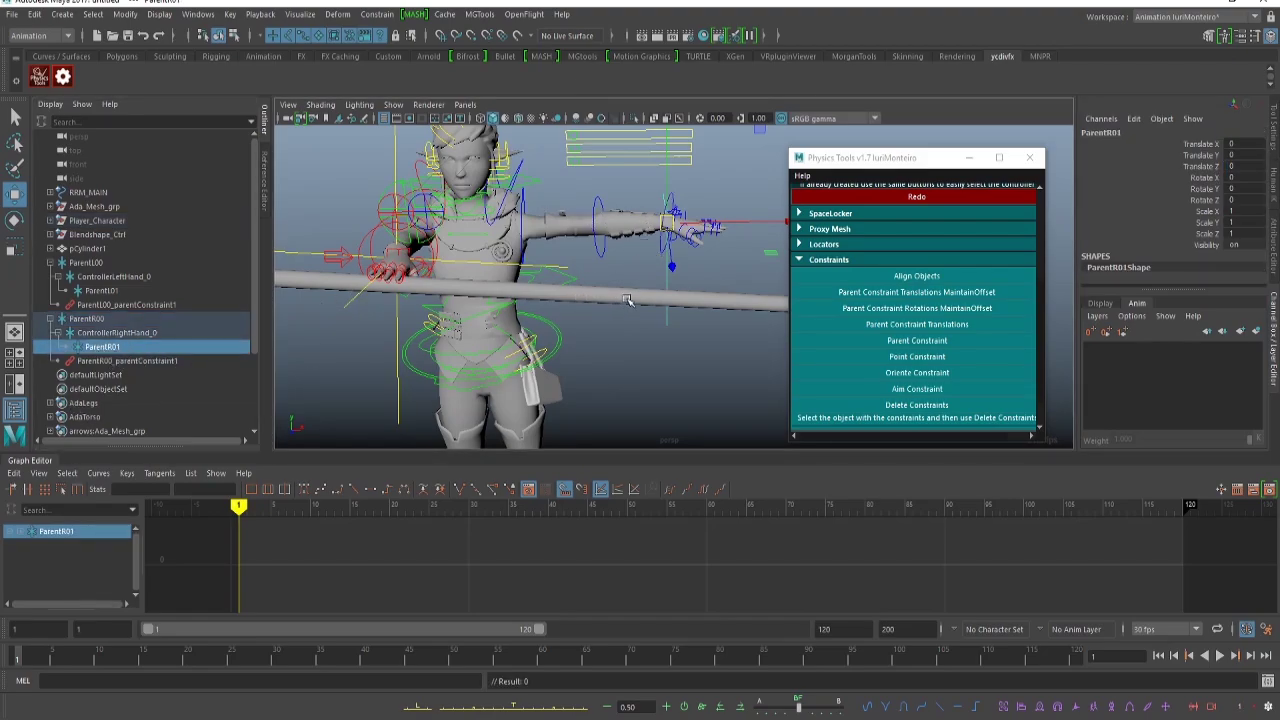
pyautogui.keyDown('shift'); pyautogui.click(590, 284); pyautogui.keyUp('shift')
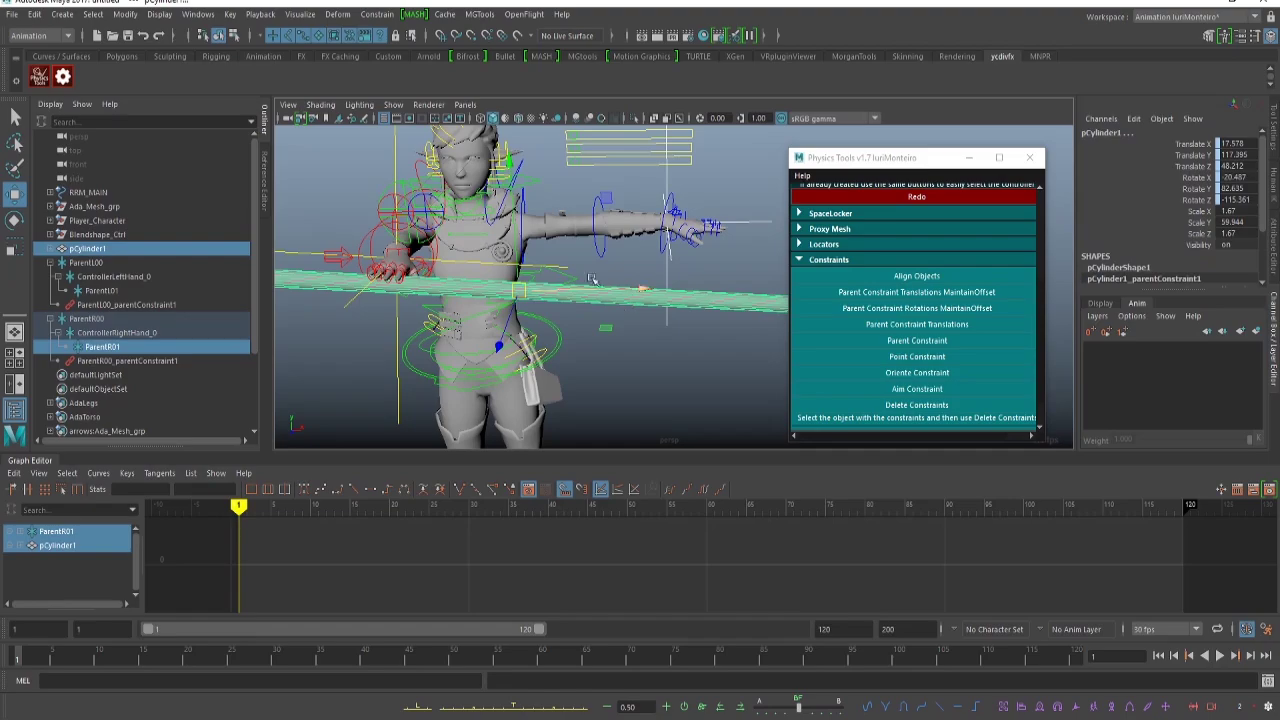
pyautogui.click(925, 344)
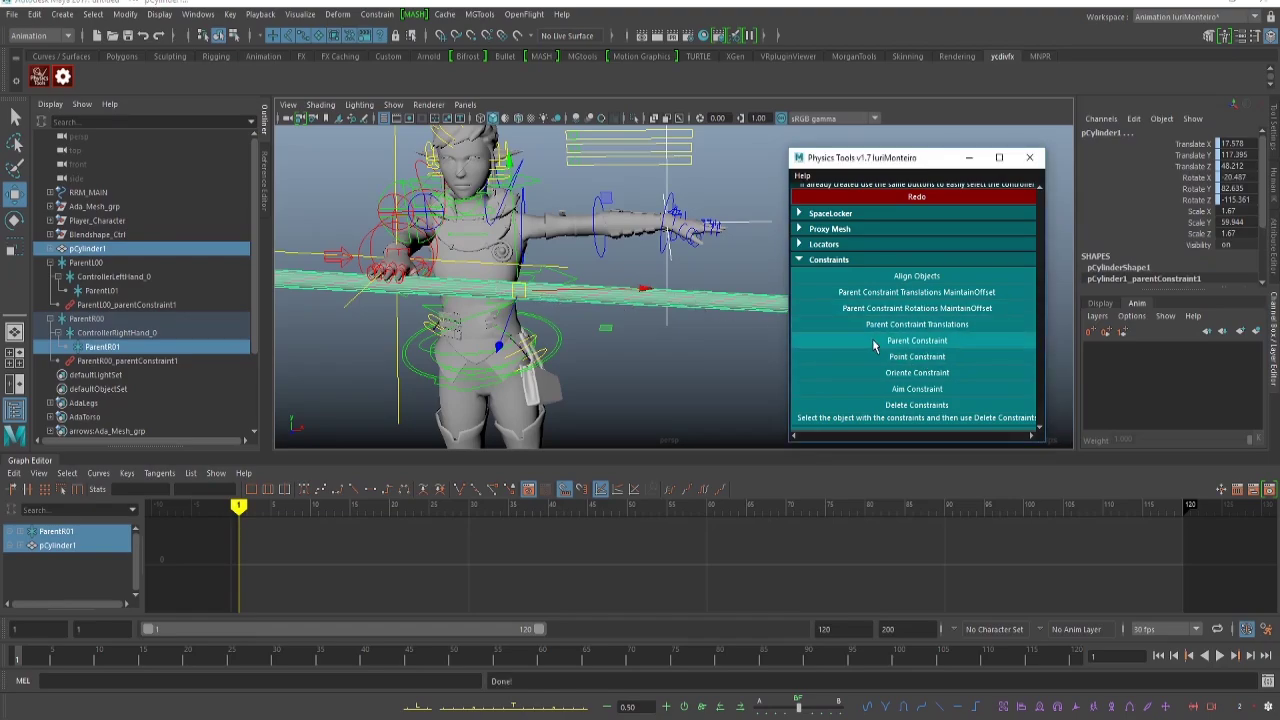
pyautogui.click(681, 360)
pyautogui.hotkey('ctrl', 'z')
pyautogui.hotkey('ctrl', 'z')
pyautogui.click(665, 355)
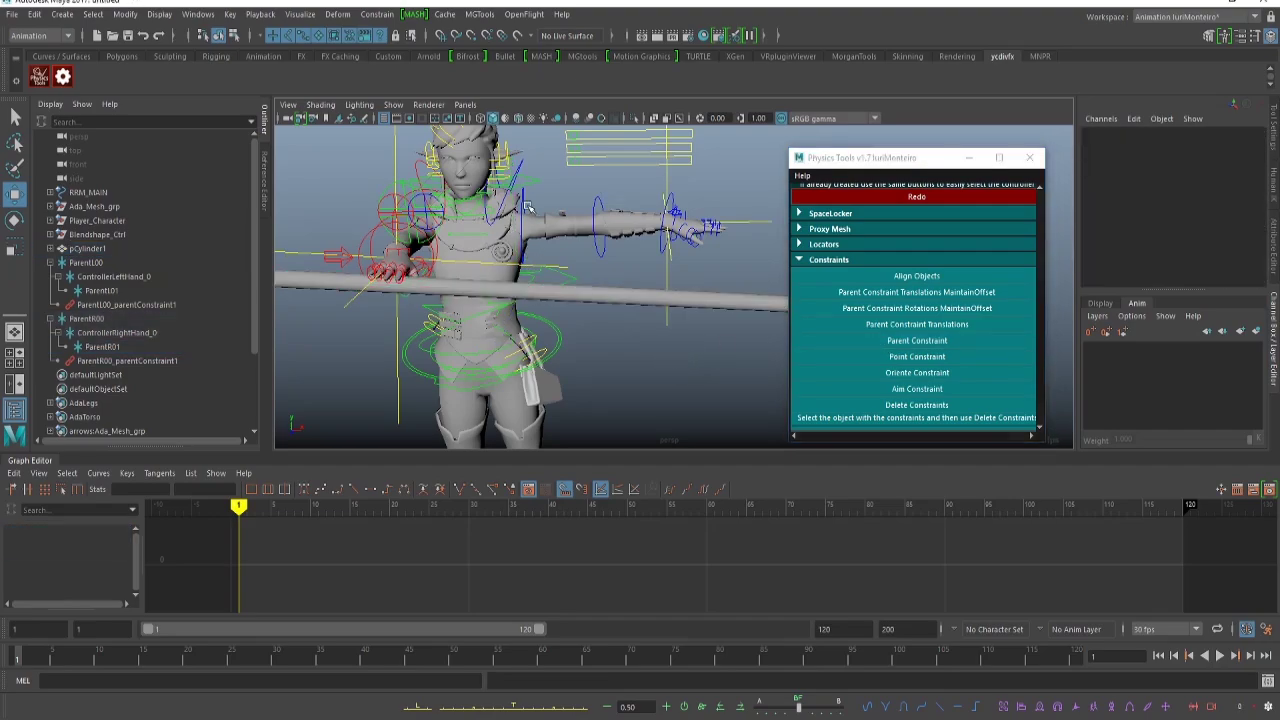
# Rotate the left shoulder FK control to about 6.9, -84.8 and -9.5 degrees, bringing the left hand to the cylinder, and deselect it.
pyautogui.press('e')
pyautogui.click(525, 205)
pyautogui.moveTo(588, 249); pyautogui.dragTo(412, 245)
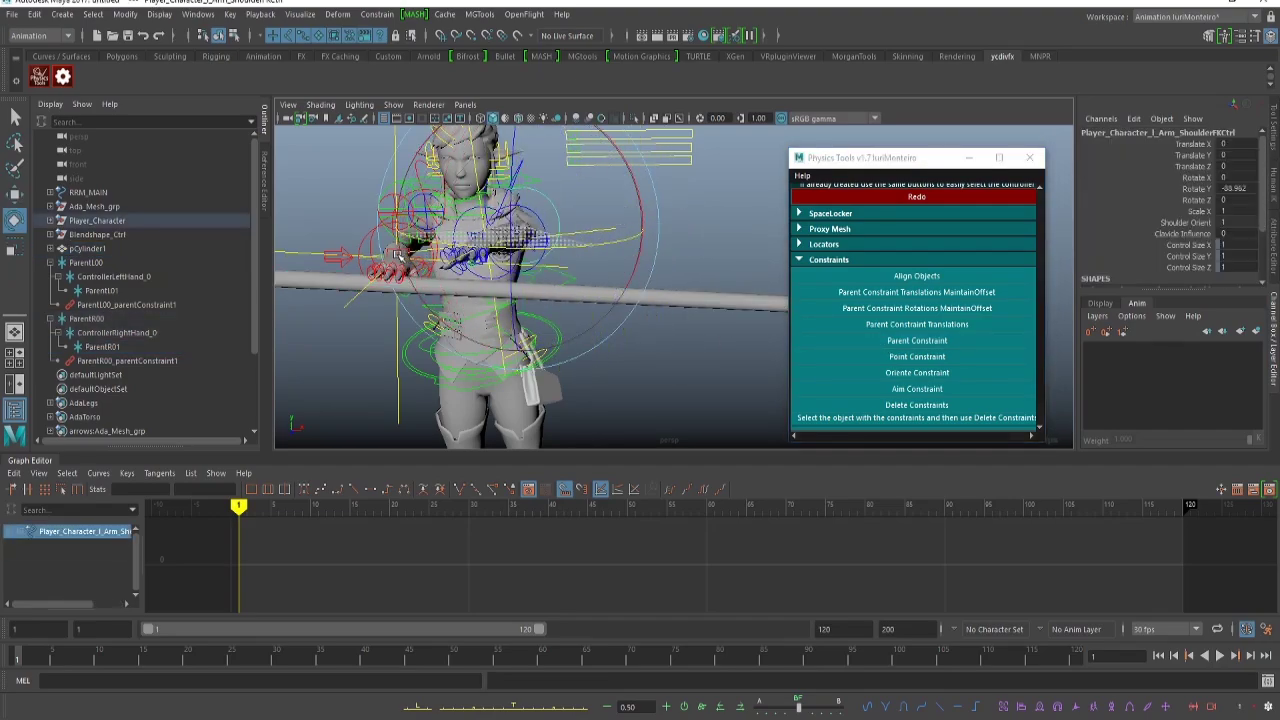
pyautogui.moveTo(575, 190)
pyautogui.mouseDown()
pyautogui.moveTo(637, 205)
pyautogui.moveTo(605, 227)
pyautogui.moveTo(564, 229)
pyautogui.mouseUp()
pyautogui.keyDown('alt'); pyautogui.moveTo(577, 223); pyautogui.dragTo(602, 237, button='middle'); pyautogui.keyUp('alt')
pyautogui.moveTo(622, 244); pyautogui.dragTo(584, 246)
pyautogui.press('w')
pyautogui.keyDown('alt'); pyautogui.moveTo(584, 246); pyautogui.dragTo(605, 257, button='middle'); pyautogui.keyUp('alt')
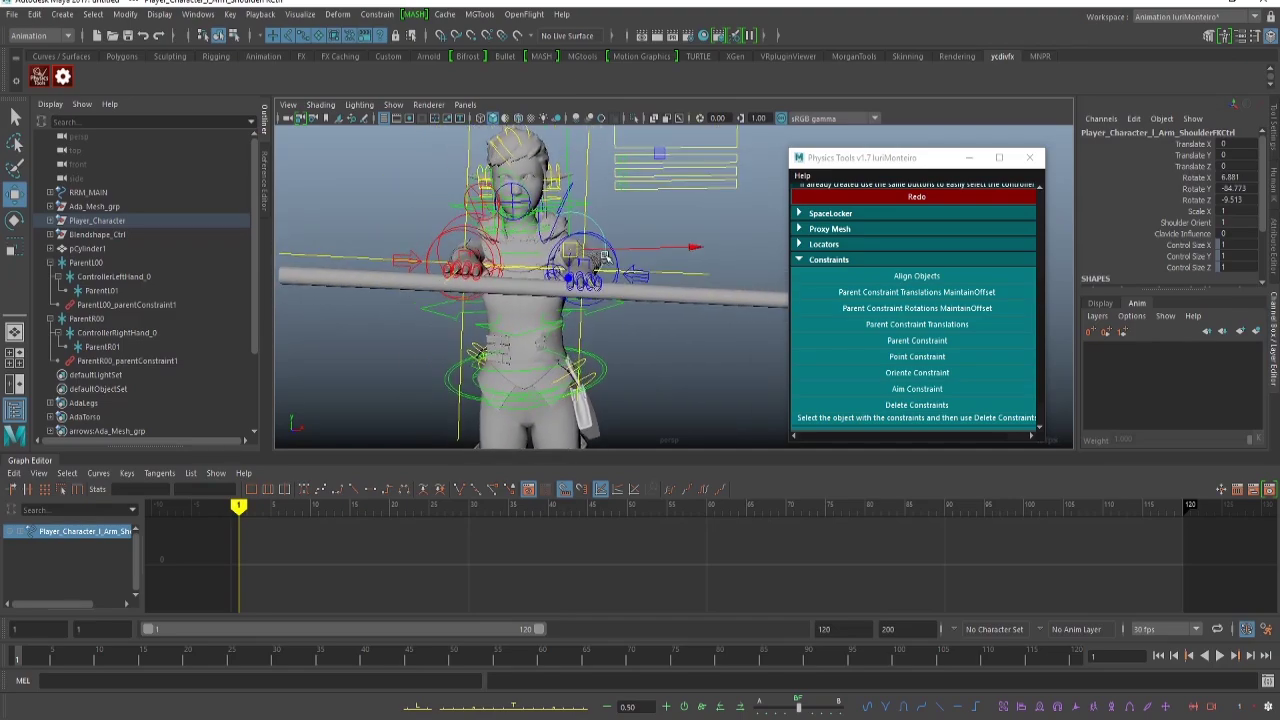
pyautogui.click(725, 259)
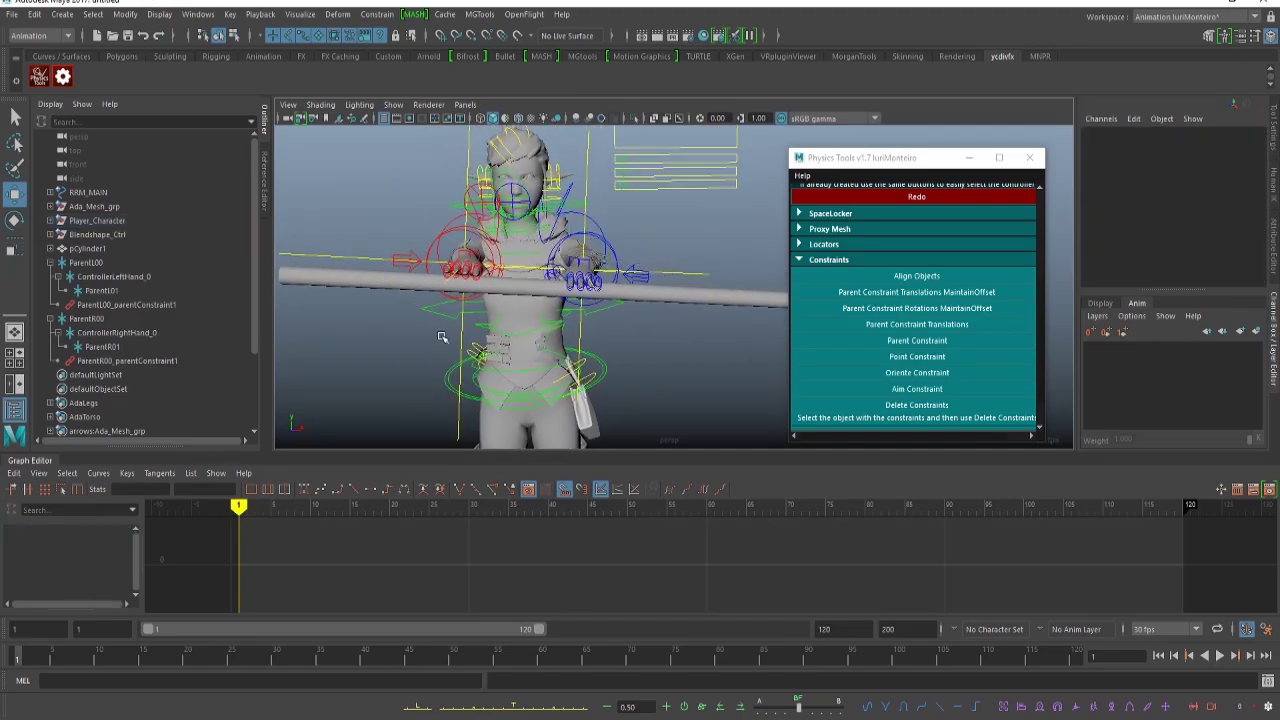
# Parent-constrain the cylinder to ParentR01 and minimize the Physics Tools window.
pyautogui.keyDown('alt'); pyautogui.moveTo(515, 283); pyautogui.dragTo(571, 278); pyautogui.keyUp('alt')
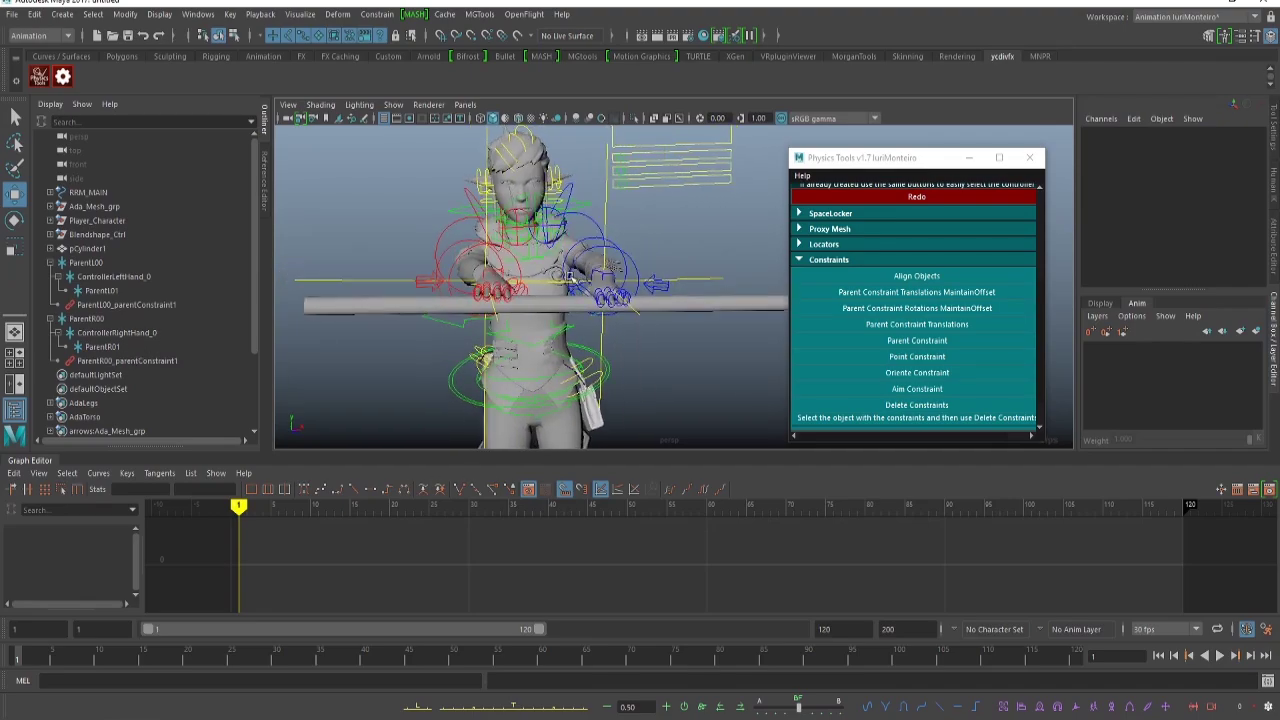
pyautogui.keyDown('alt'); pyautogui.moveTo(646, 258); pyautogui.dragTo(612, 266); pyautogui.keyUp('alt')
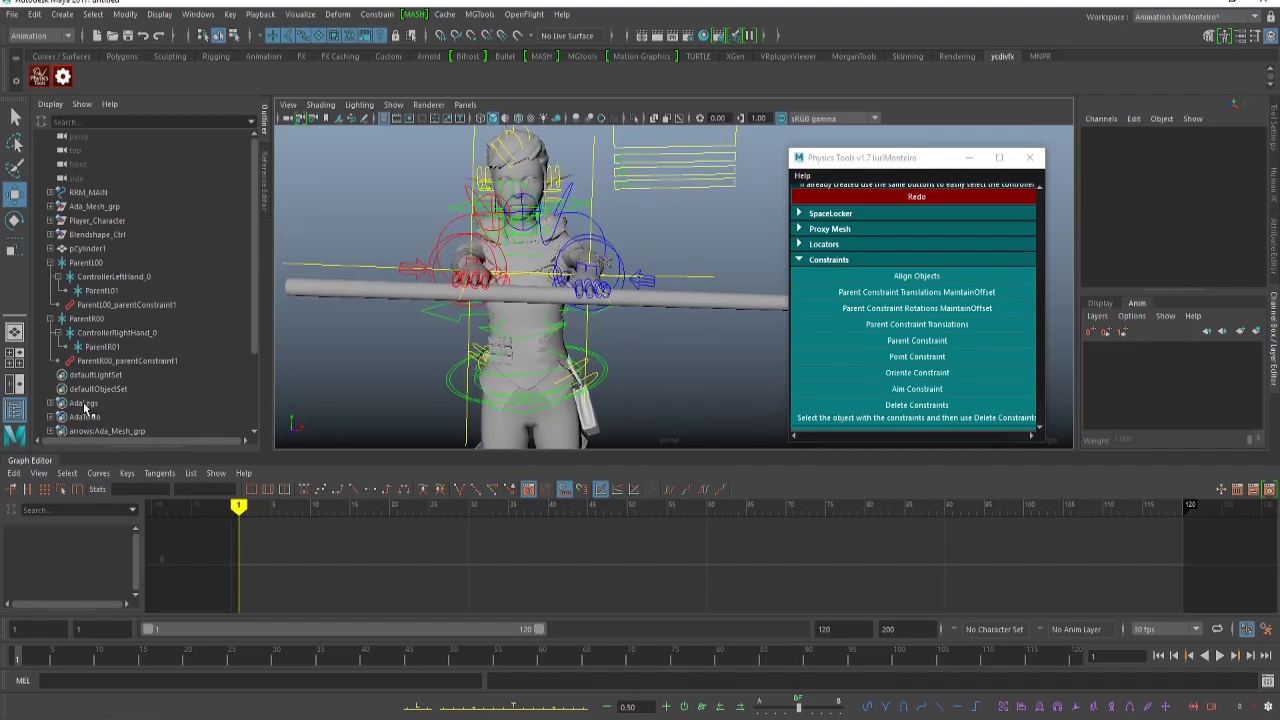
pyautogui.click(117, 347)
pyautogui.keyDown('ctrl'); pyautogui.click(87, 248); pyautogui.keyUp('ctrl')
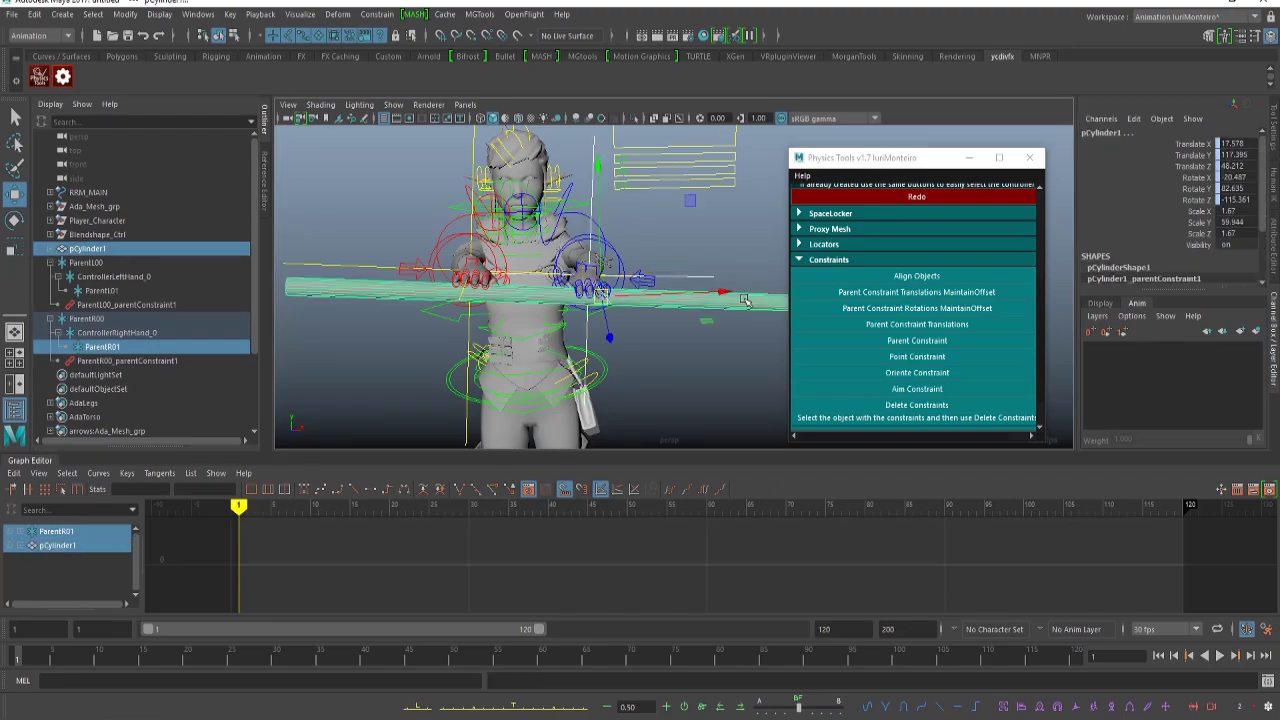
pyautogui.click(932, 340)
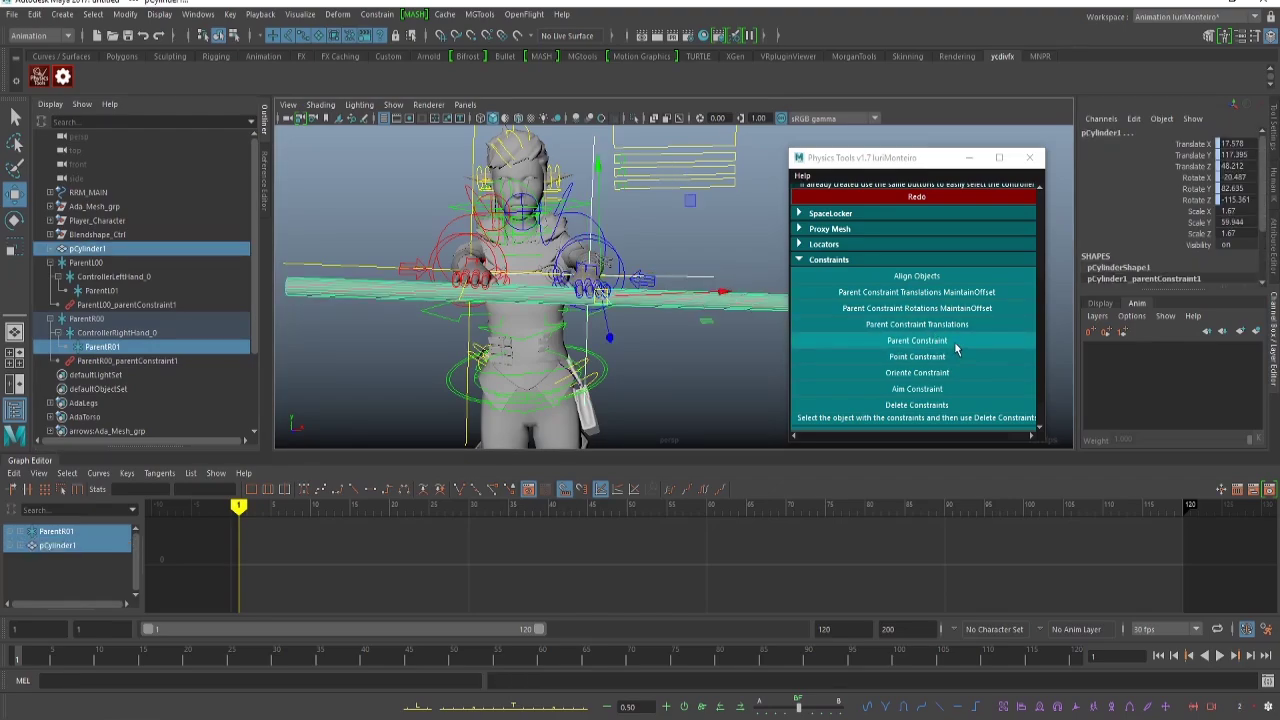
pyautogui.click(968, 158)
# Set the Parent L01W0 weight of the cylinder's parent constraint to 0 and clear the selection.
pyautogui.click(823, 222)
pyautogui.click(862, 299)
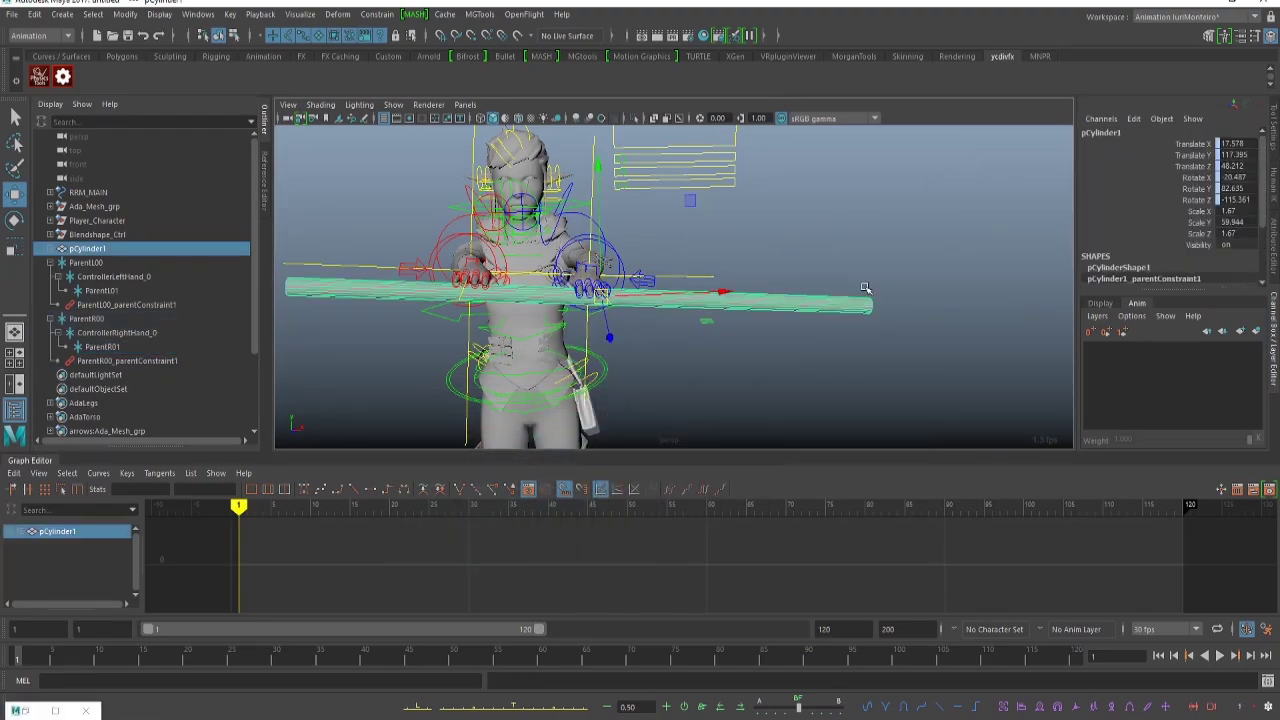
pyautogui.scroll(-3, 1121, 238)
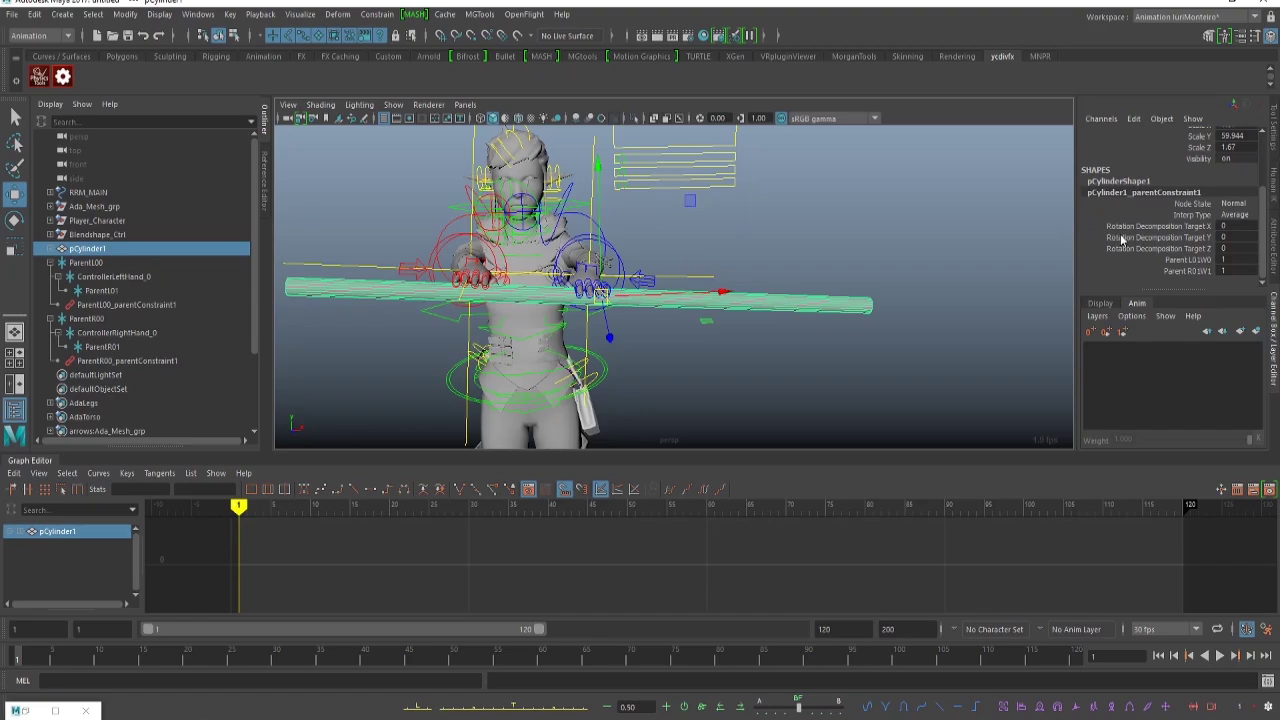
pyautogui.click(1190, 271)
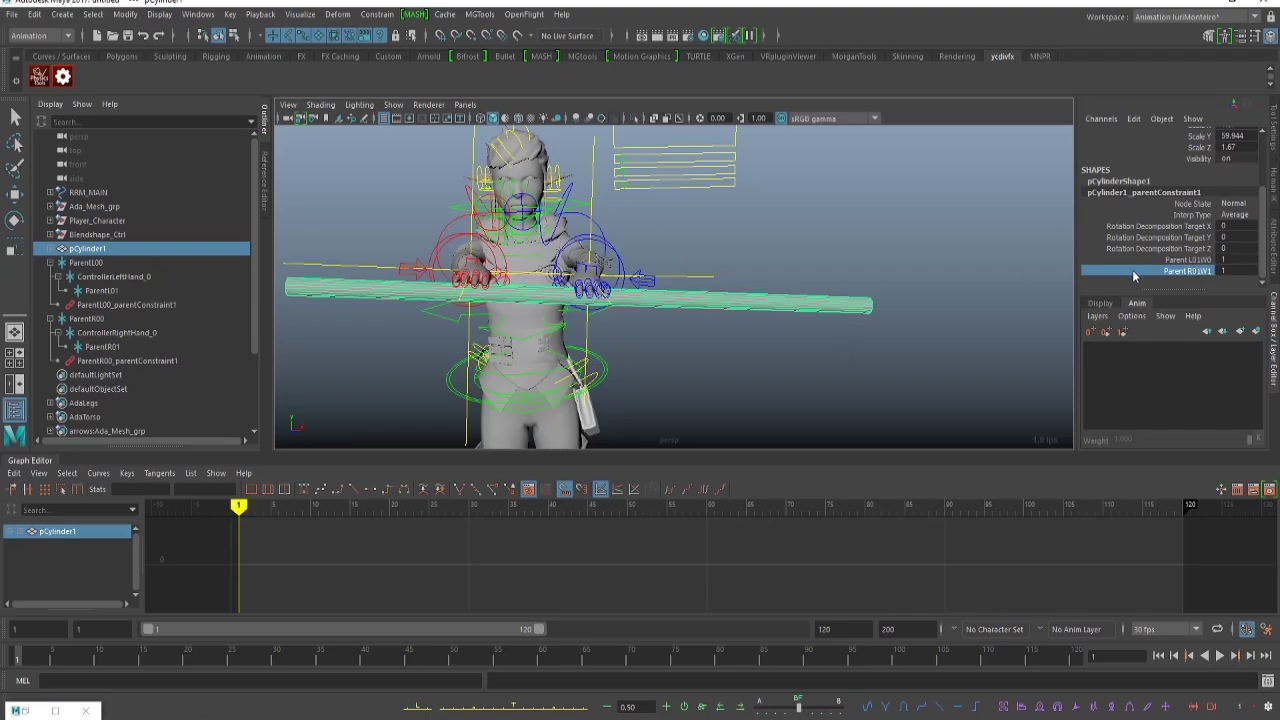
pyautogui.click(1188, 260)
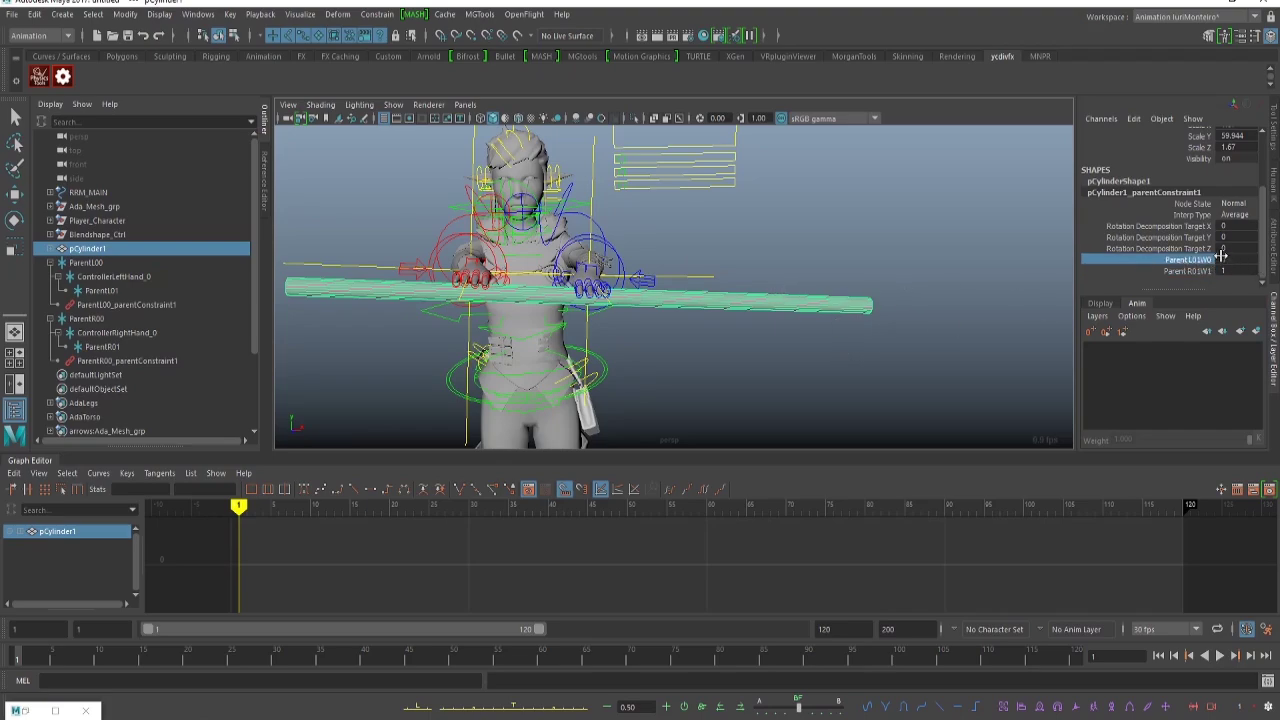
pyautogui.click(685, 238)
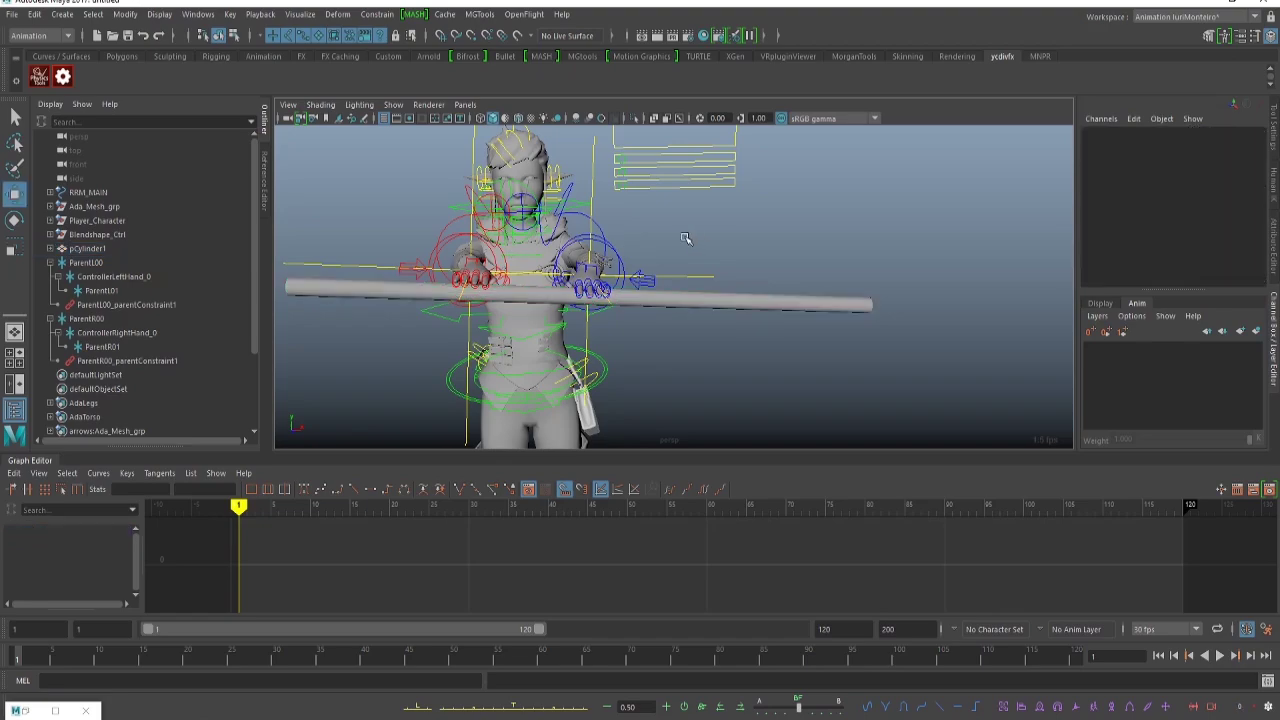
# Rotate the left shoulder FK control to about 7.5, -95.6 and -8 degrees to swing the cylinder with the left arm.
pyautogui.click(582, 214)
pyautogui.press('e')
pyautogui.moveTo(592, 264); pyautogui.dragTo(532, 281)
pyautogui.moveTo(630, 258); pyautogui.dragTo(651, 241)
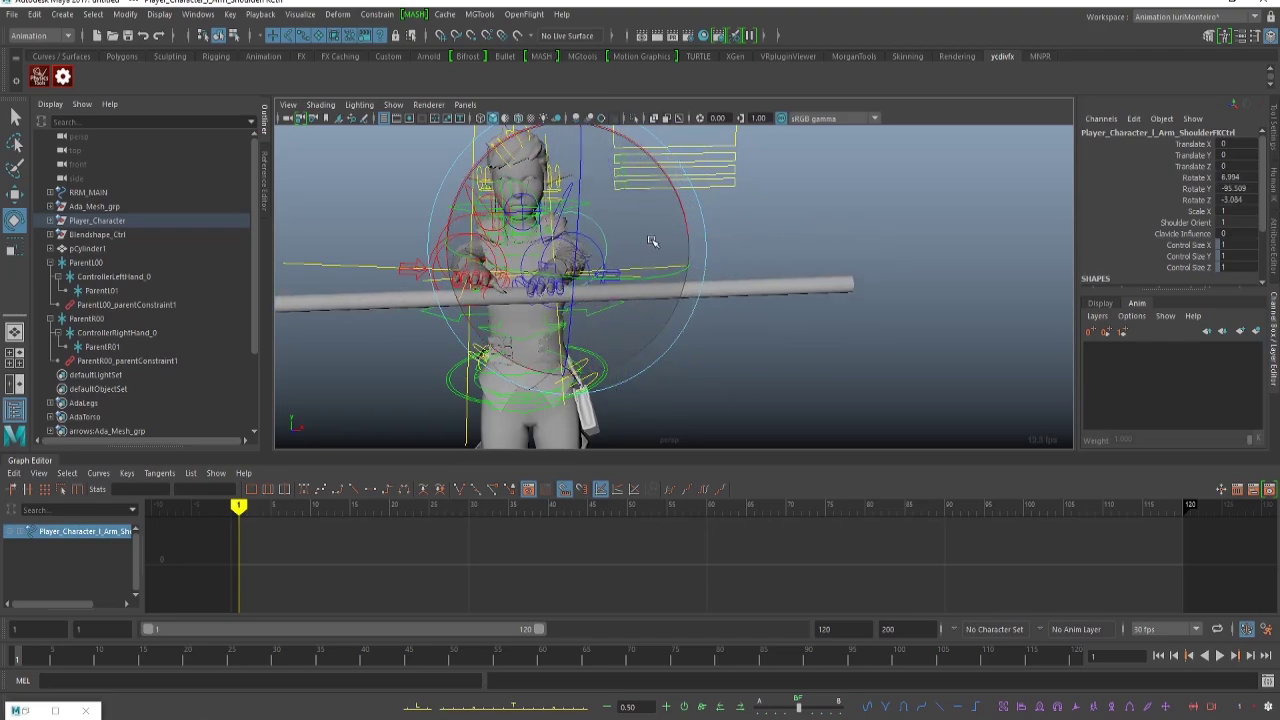
pyautogui.moveTo(459, 198); pyautogui.dragTo(470, 175)
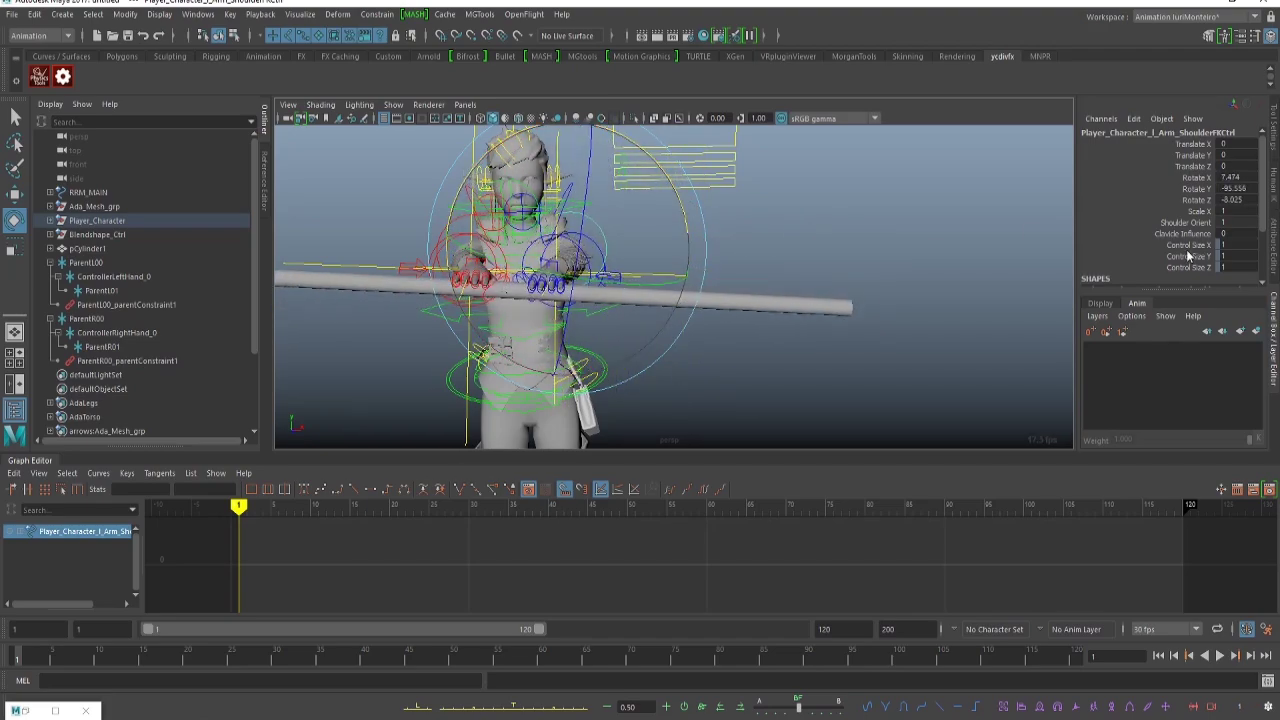
pyautogui.scroll(-3, 1172, 256)
pyautogui.press('w')
# Set the cylinder constraint's Parent L01W0 weight to 1 and Parent R01W1 weight to 0, and clear the selection.
pyautogui.click(770, 306)
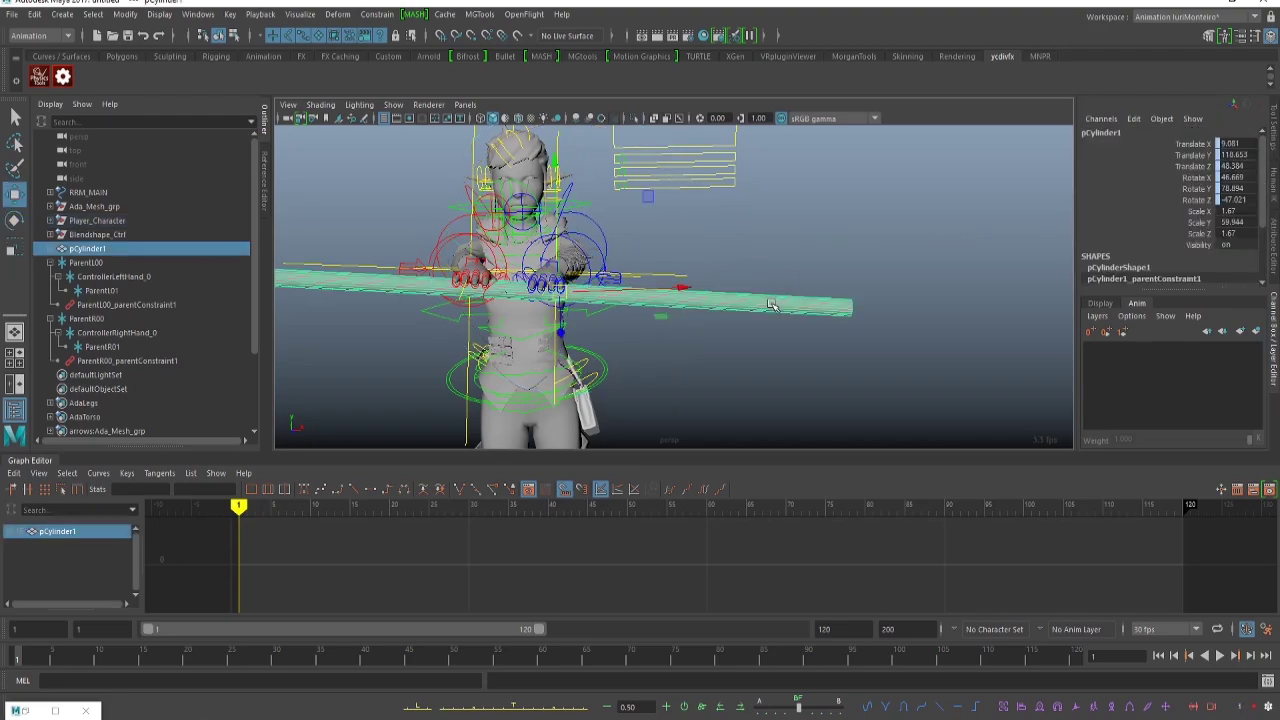
pyautogui.click(1190, 260)
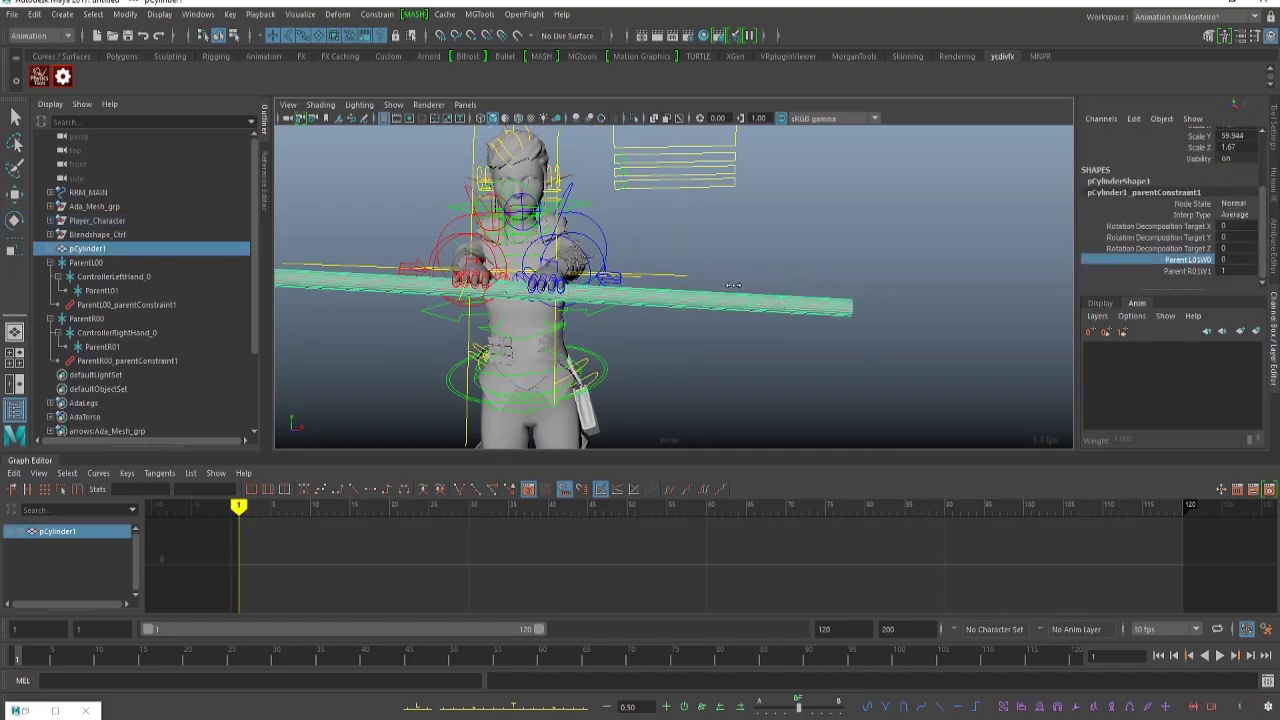
pyautogui.moveTo(679, 220); pyautogui.dragTo(910, 248, button='middle')
pyautogui.click(1171, 270)
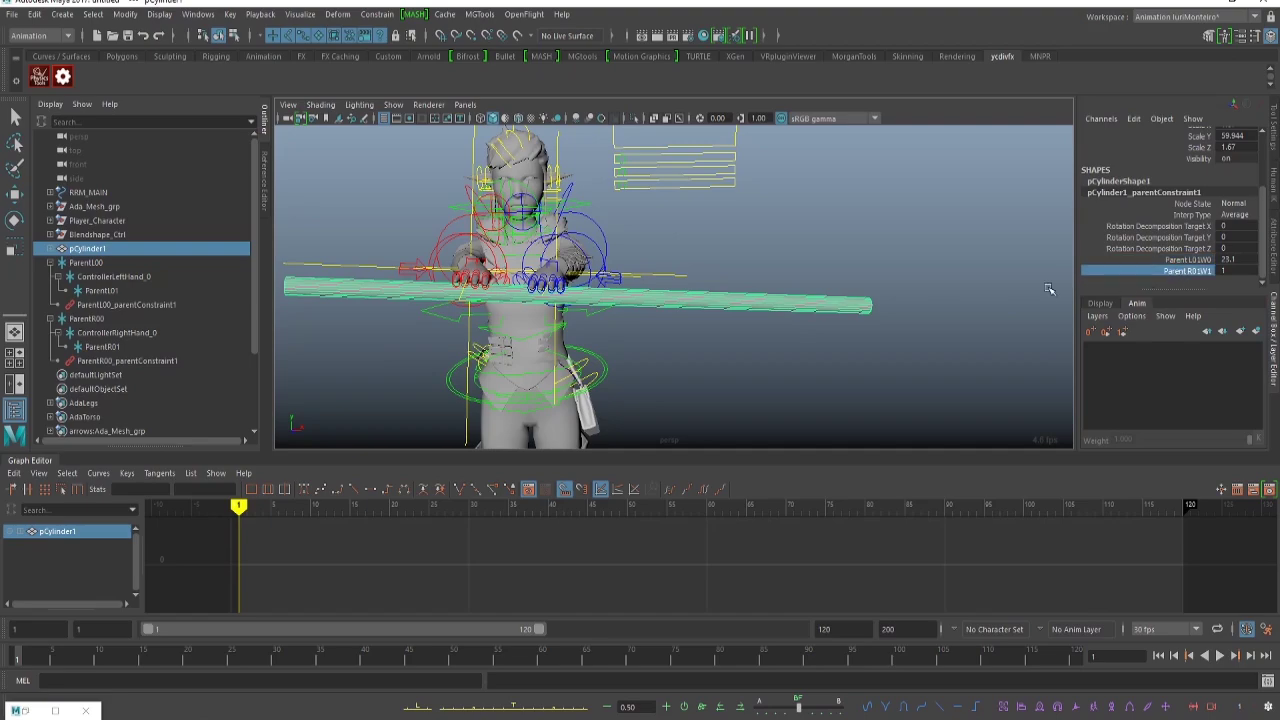
pyautogui.scroll(-2, 1010, 285)
pyautogui.moveTo(1000, 284); pyautogui.dragTo(811, 277, button='middle')
pyautogui.click(1231, 260)
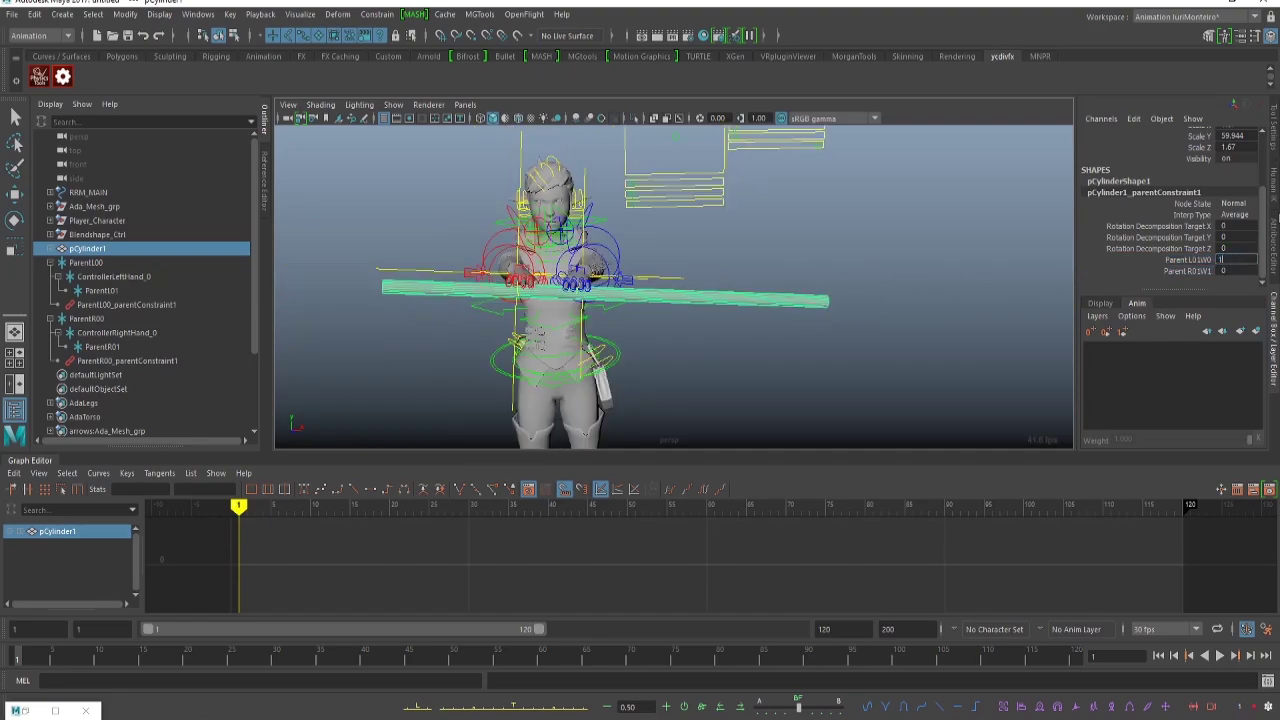
pyautogui.click(864, 249)
# Rotate the right shoulder FK control to about 10.5, 87.7 and 9.8 degrees to move the cylinder with the right arm.
pyautogui.click(494, 240)
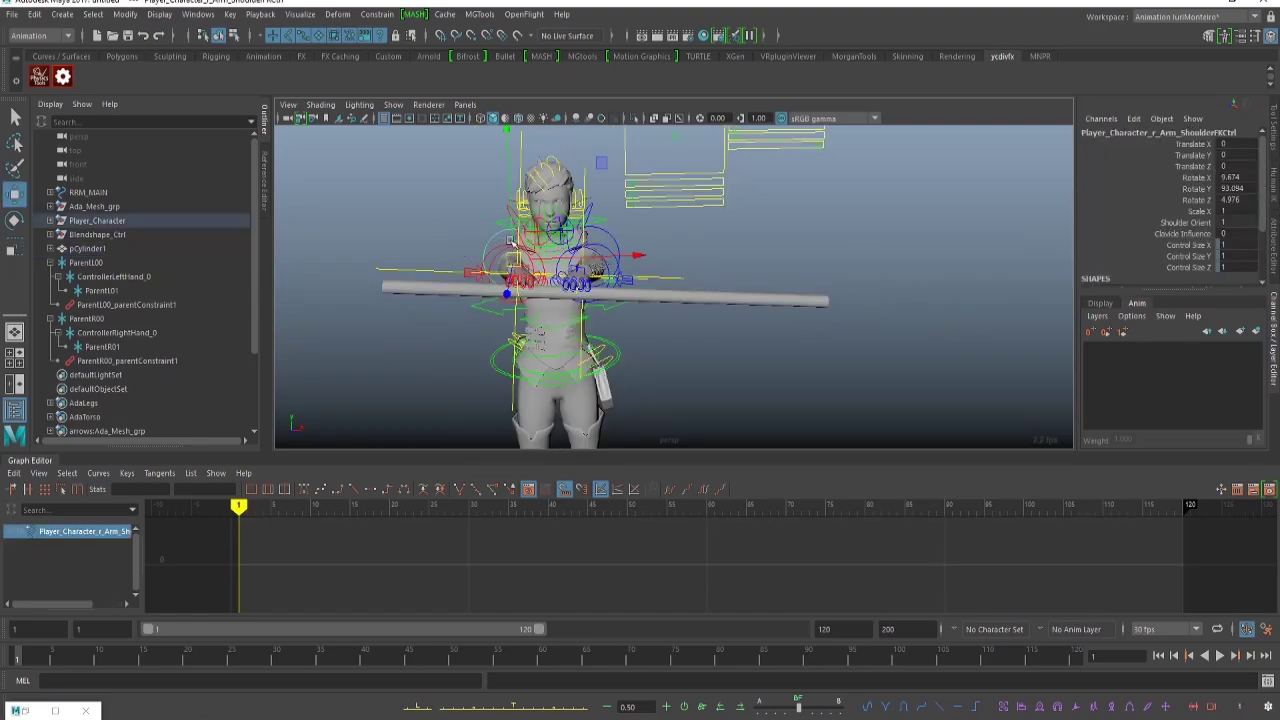
pyautogui.press('e')
pyautogui.moveTo(540, 292); pyautogui.dragTo(466, 194)
pyautogui.moveTo(452, 267); pyautogui.dragTo(574, 292)
pyautogui.moveTo(496, 266); pyautogui.dragTo(498, 275)
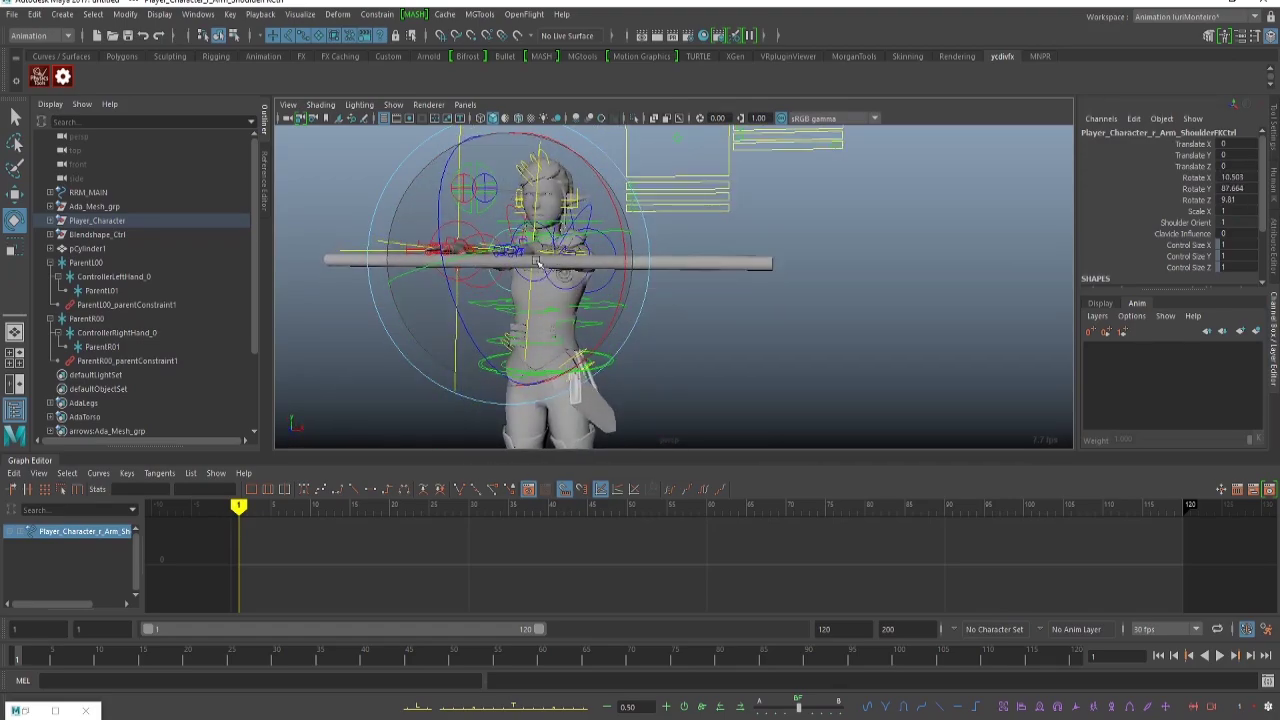
pyautogui.press('w')
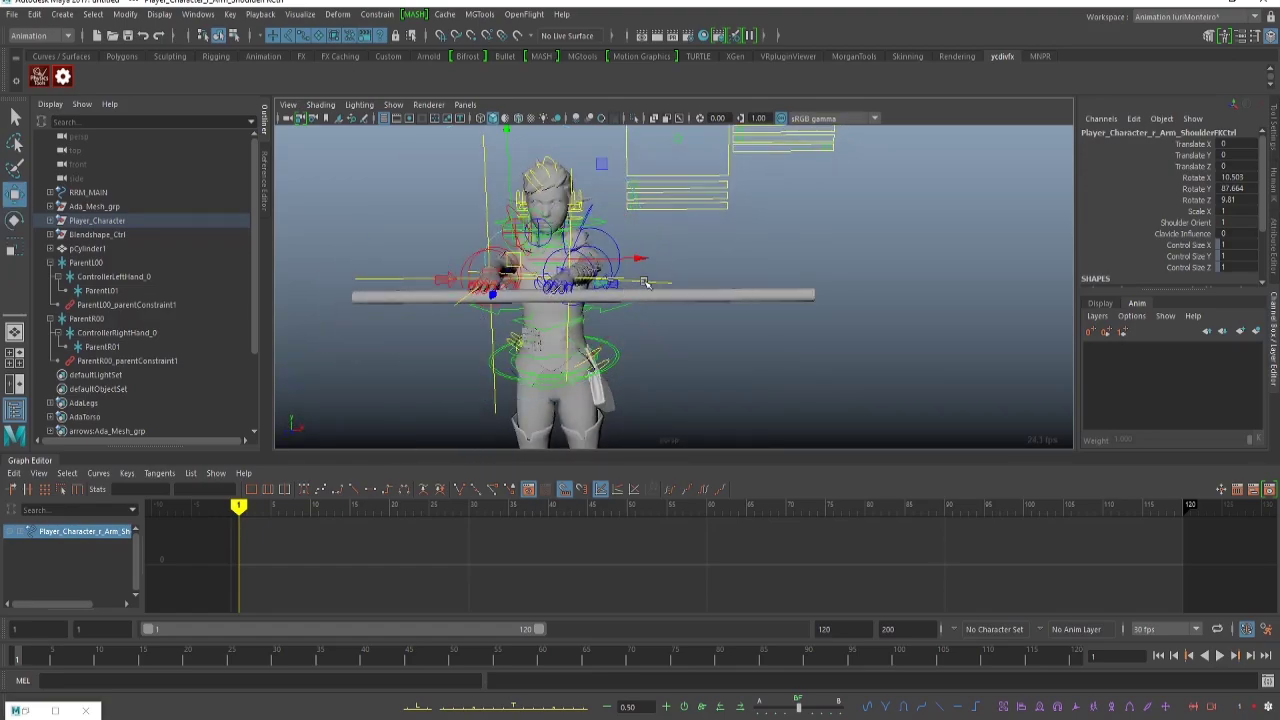
# Try rotating ControllerRightHand_0 and undo the rotation.
pyautogui.click(650, 282)
pyautogui.press('e')
pyautogui.hotkey('ctrl', 'z')
pyautogui.press('w')
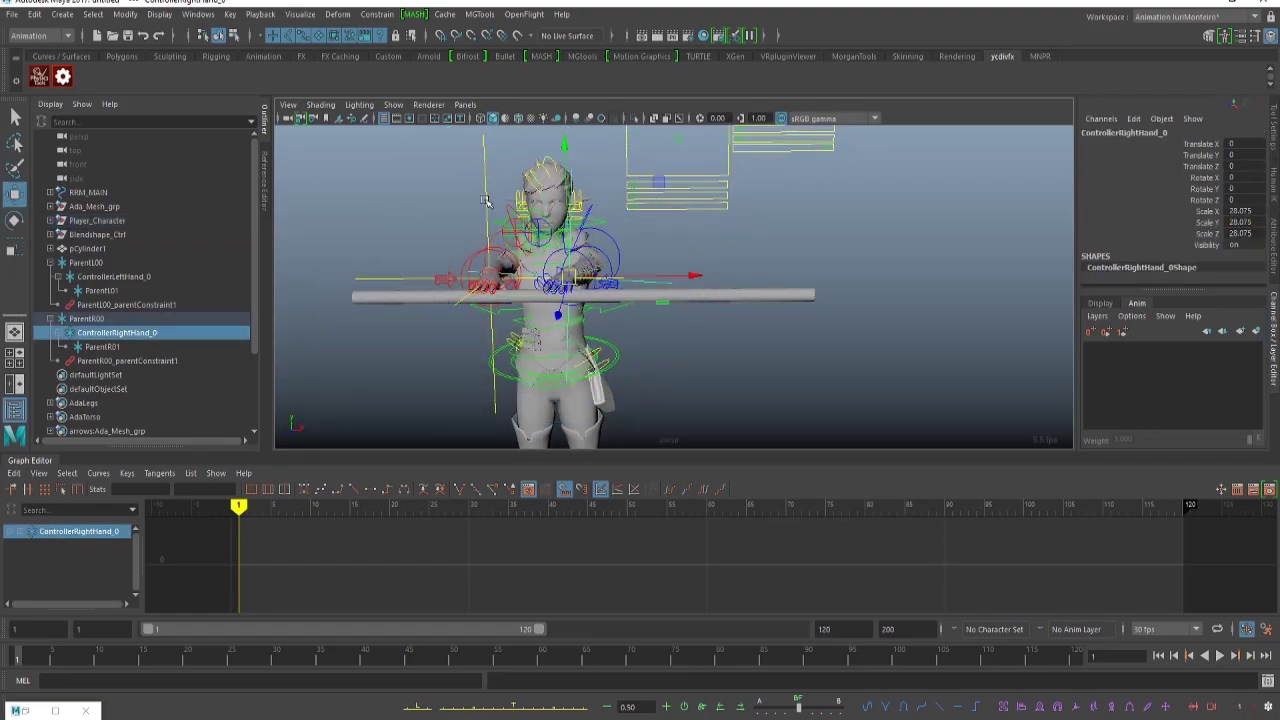
# Rotate ParentL01 about 51 degrees around X to tilt the cylinder diagonally across the body.
pyautogui.click(488, 204)
pyautogui.press('e')
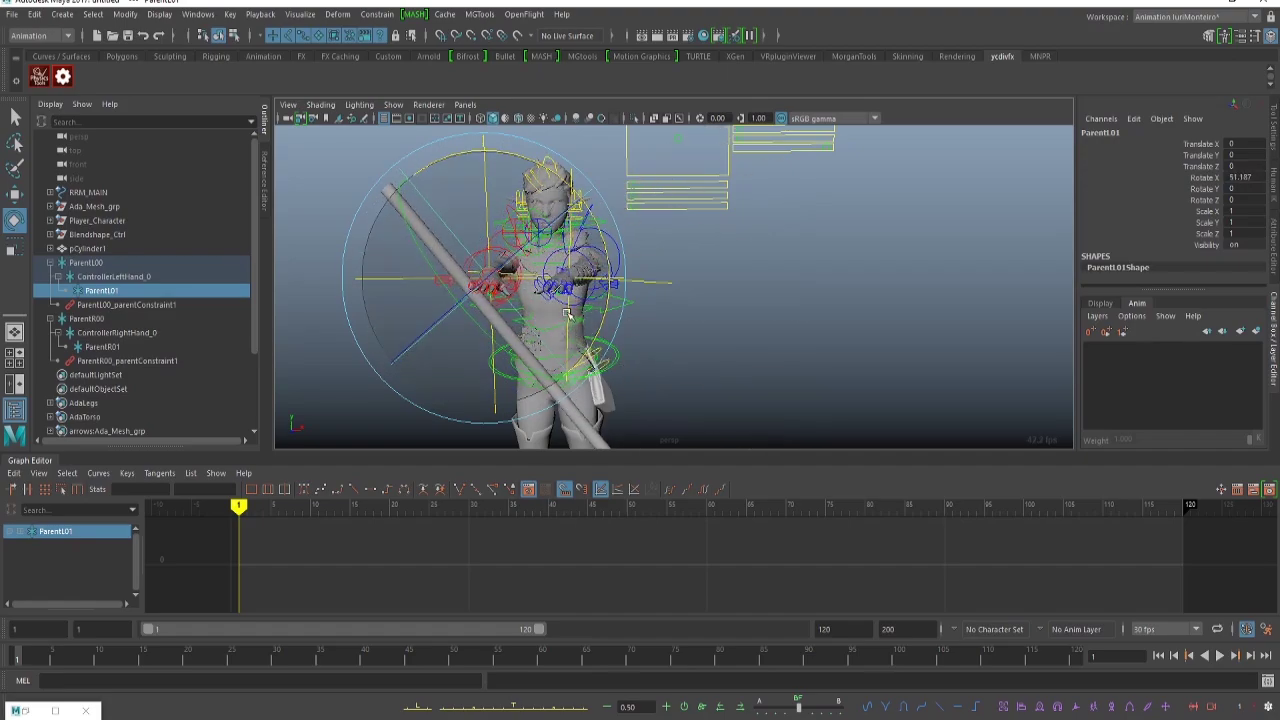